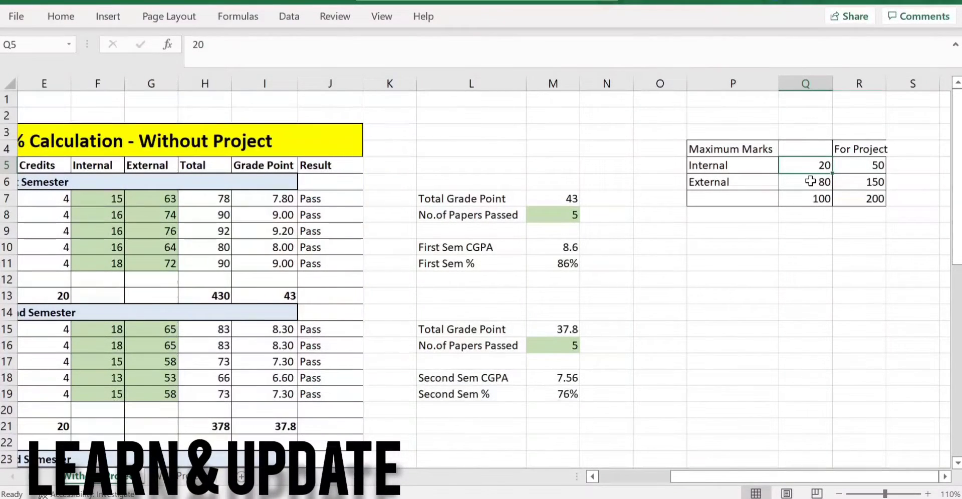
Review the semester sheet from the maximum marks table back to the First Semester heading
{"action": "key", "text": "Left"}
{"action": "key", "text": "Left"}
{"action": "key", "text": "Left"}
{"action": "key", "text": "Left"}
{"action": "key", "text": "Left"}
{"action": "key", "text": "Left"}
{"action": "key", "text": "Left"}
{"action": "key", "text": "Left"}
{"action": "key", "text": "Left"}
{"action": "key", "text": "Left"}
{"action": "key", "text": "Left"}
{"action": "key", "text": "Left"}
{"action": "key", "text": "Left"}
{"action": "key", "text": "Left"}
{"action": "key", "text": "Left"}
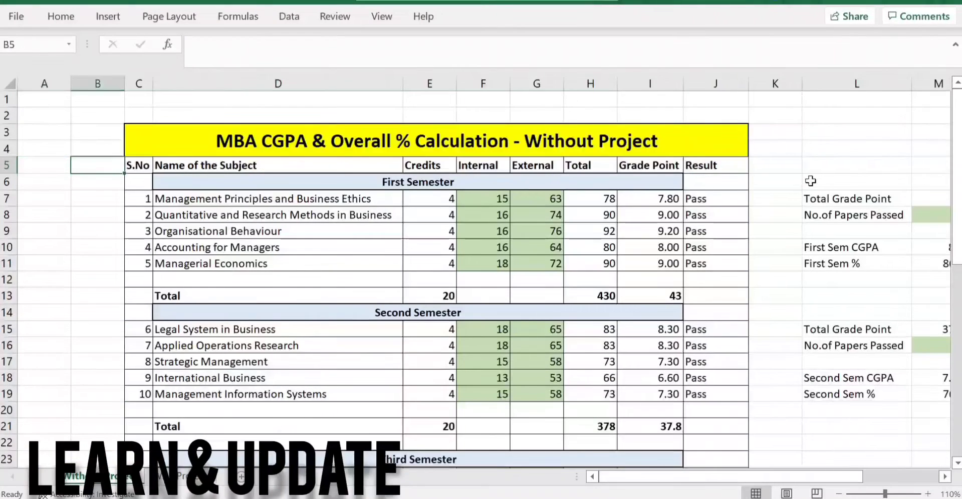
{"action": "key", "text": "Right"}
{"action": "key", "text": "Down"}
{"action": "key", "text": "Right"}
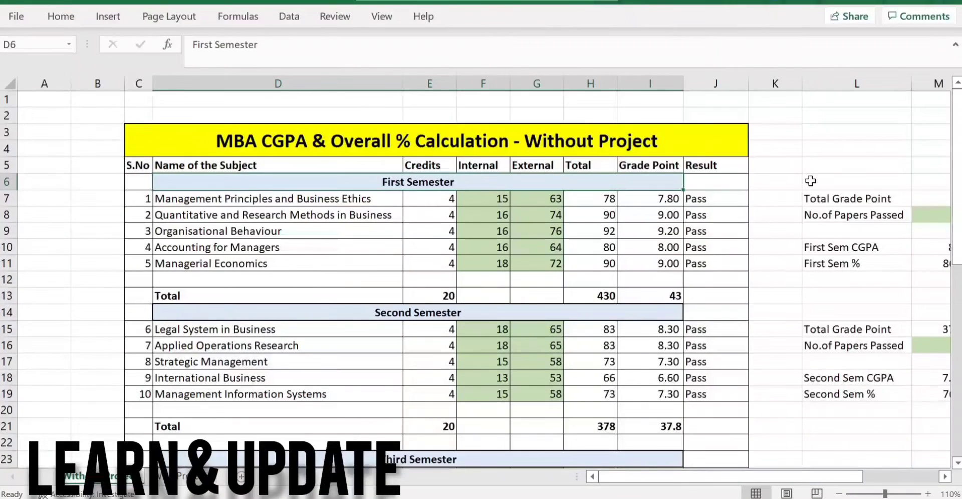
Examine the credits, internal, external and total cells for Management Principles and Business Ethics in row 7
{"action": "key", "text": "Down"}
{"action": "key", "text": "Right"}
{"action": "key", "text": "Right"}
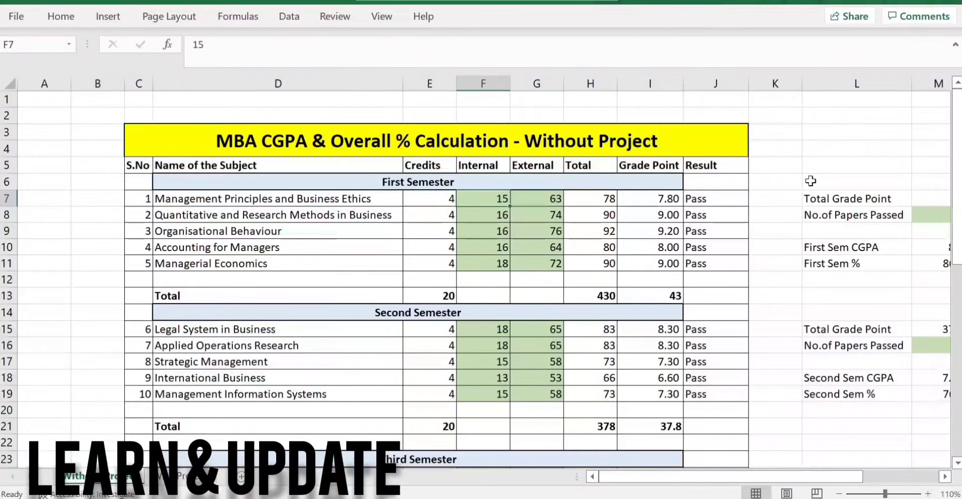
{"action": "key", "text": "Left"}
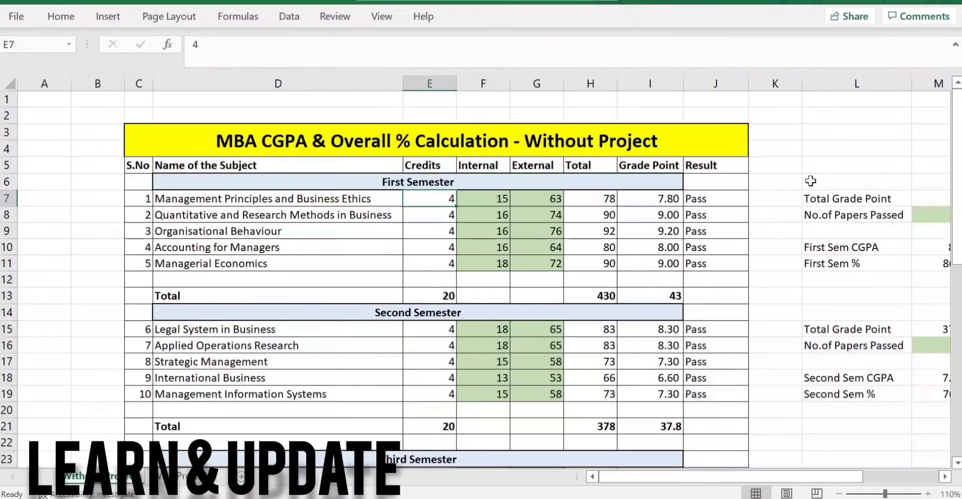
{"action": "key", "text": "Right"}
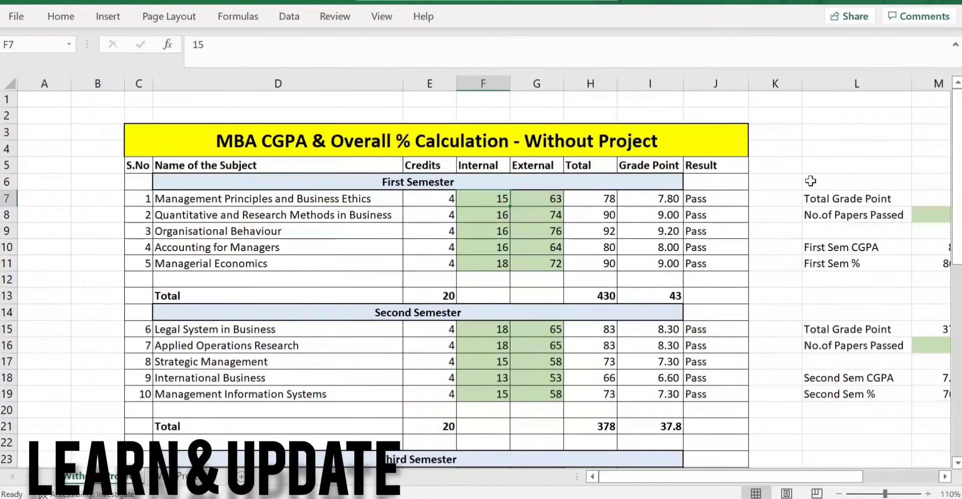
{"action": "key", "text": "Right"}
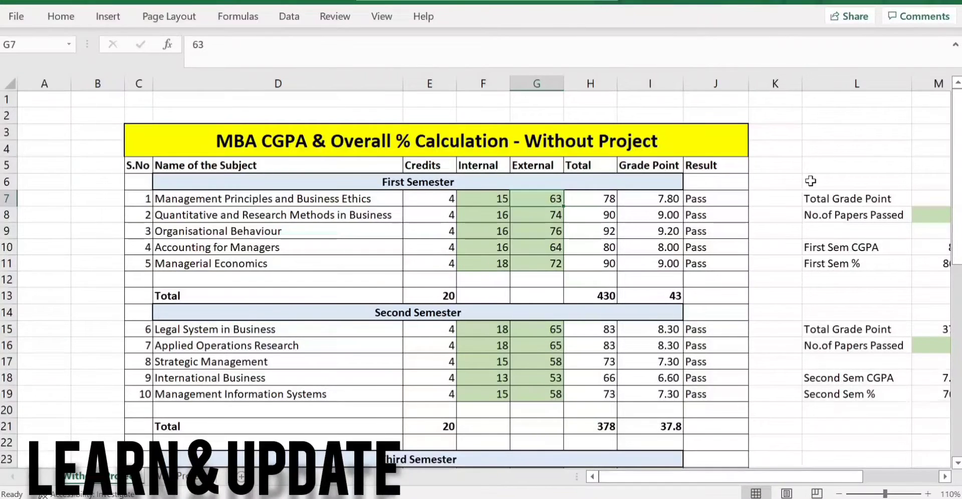
{"action": "key", "text": "Left"}
{"action": "key", "text": "Right"}
{"action": "key", "text": "Right"}
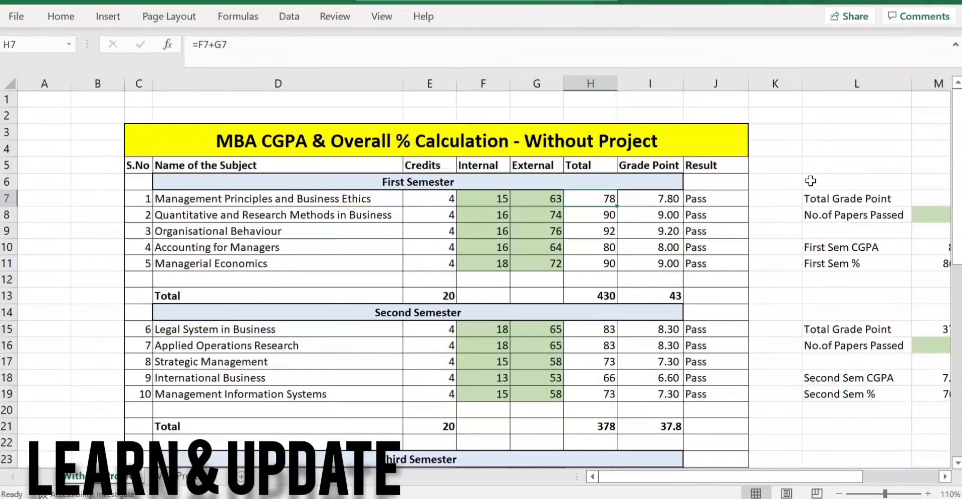
Inspect the grade point formula in I7 and the result for the same subject
{"action": "key", "text": "Right"}
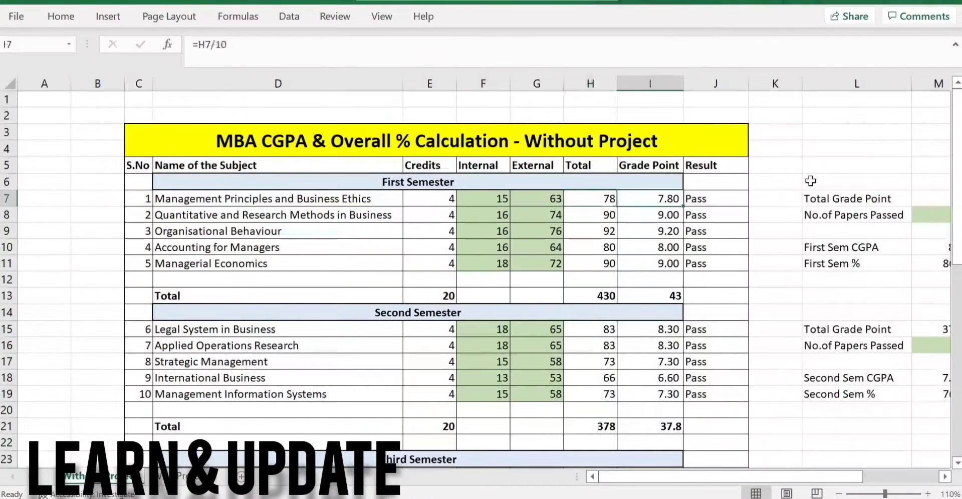
{"action": "key", "text": "F2"}
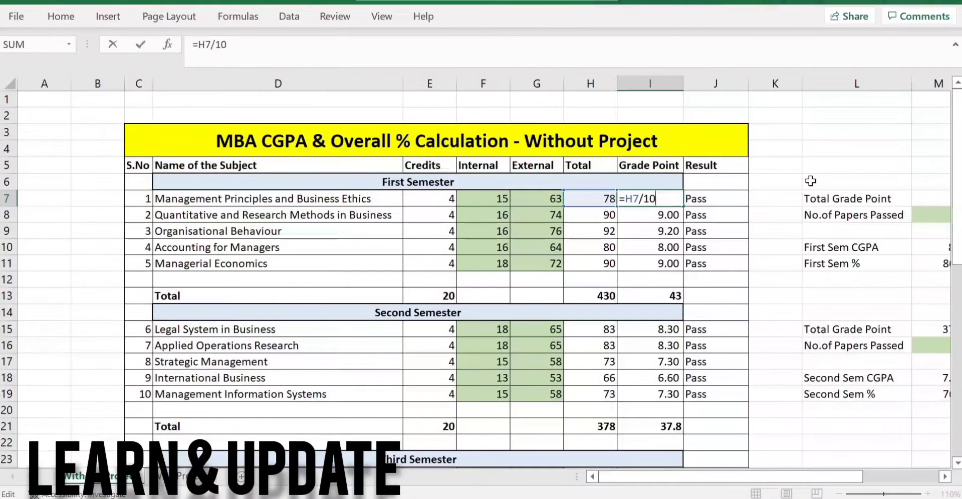
{"action": "key", "text": "Return"}
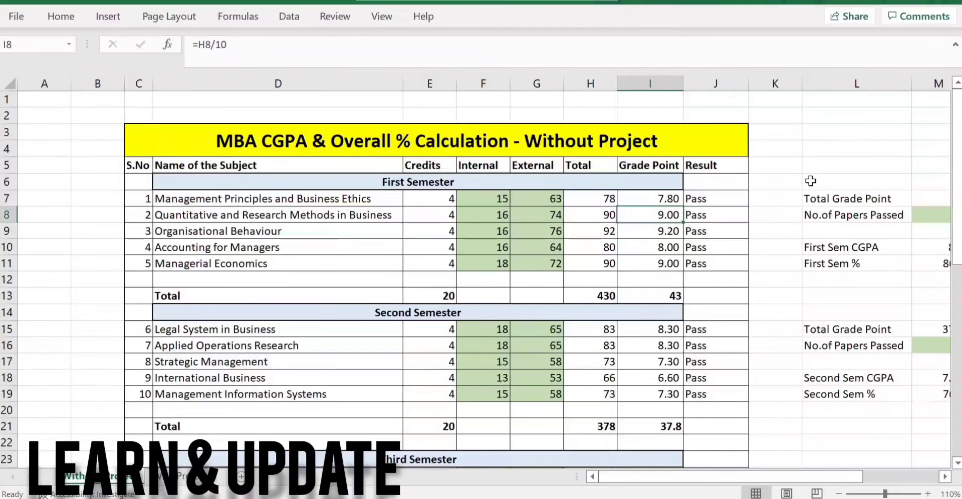
{"action": "key", "text": "Up"}
{"action": "key", "text": "Right"}
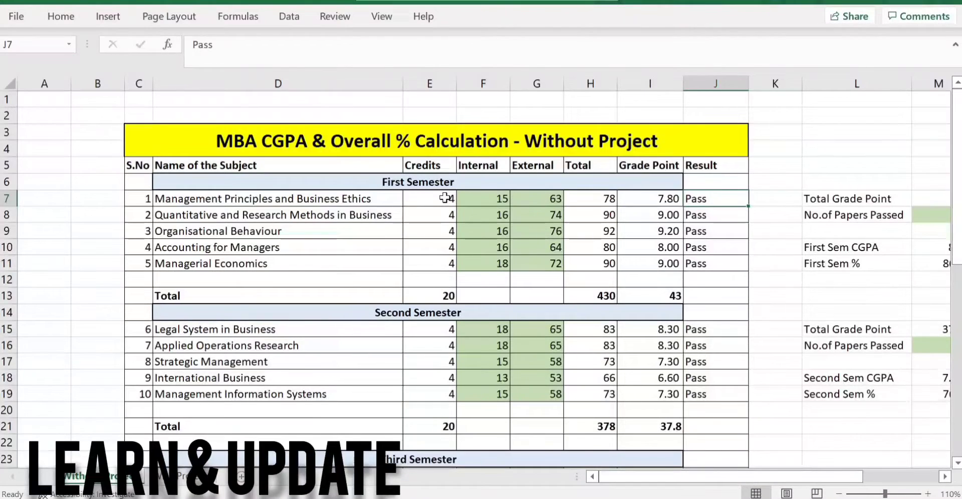
Review the Result column for the first and second semester subjects
{"action": "key", "text": "Down"}
{"action": "key", "text": "Down"}
{"action": "key", "text": "Down"}
{"action": "key", "text": "Down"}
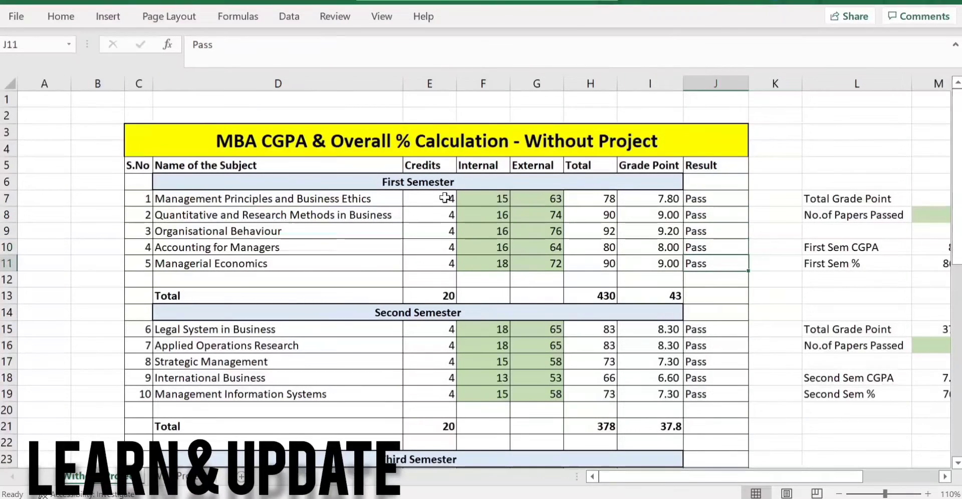
{"action": "key", "text": "Down"}
{"action": "key", "text": "Down"}
{"action": "key", "text": "Down"}
{"action": "key", "text": "Down"}
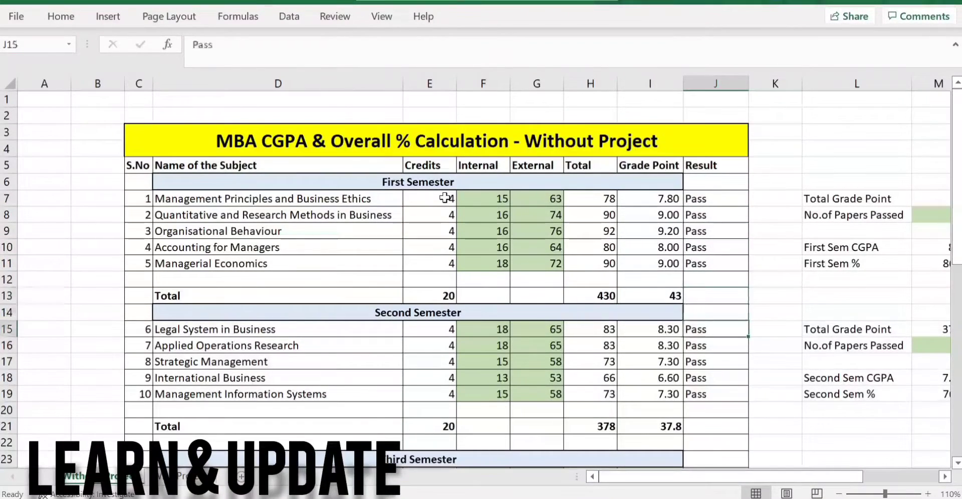
{"action": "key", "text": "Right"}
{"action": "key", "text": "Left"}
{"action": "key", "text": "Down"}
{"action": "key", "text": "Down"}
{"action": "key", "text": "Down"}
{"action": "key", "text": "Down"}
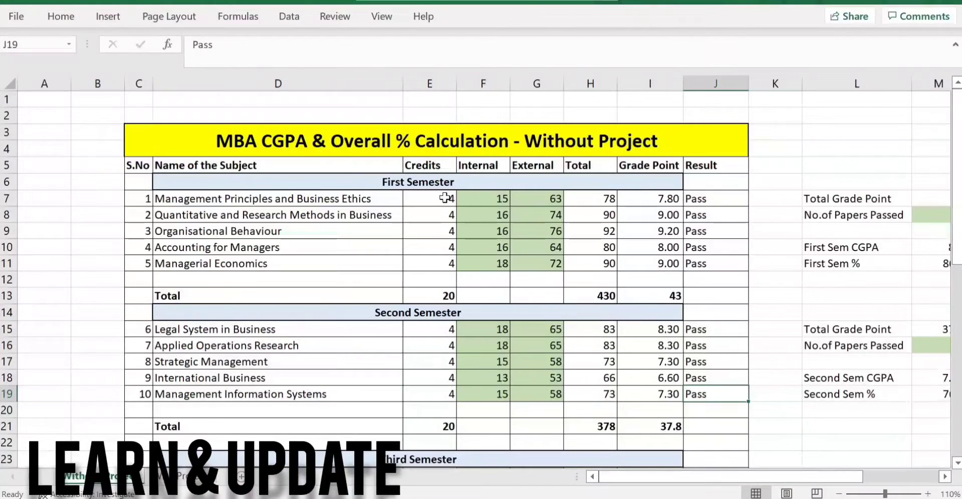
{"action": "key", "text": "Down"}
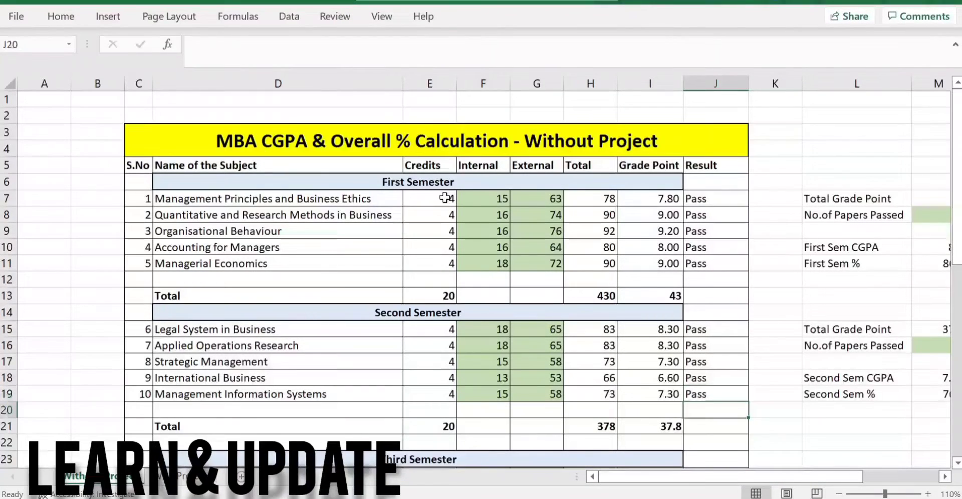
Look through the third and fourth semester subjects and their results
{"action": "key", "text": "Down"}
{"action": "key", "text": "Down"}
{"action": "key", "text": "Down"}
{"action": "key", "text": "Down"}
{"action": "key", "text": "Down"}
{"action": "key", "text": "Down"}
{"action": "key", "text": "Down"}
{"action": "key", "text": "Down"}
{"action": "key", "text": "Down"}
{"action": "key", "text": "Down"}
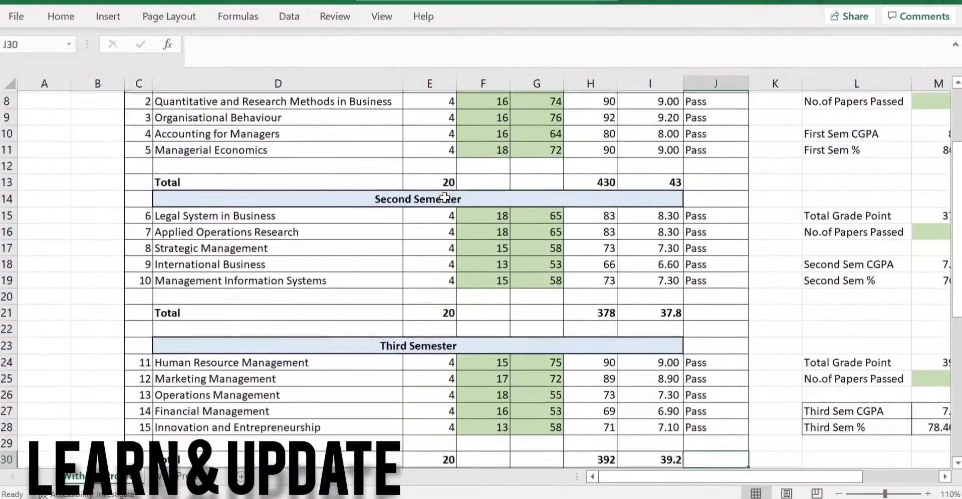
{"action": "key", "text": "Down"}
{"action": "key", "text": "Down"}
{"action": "key", "text": "Down"}
{"action": "key", "text": "Down"}
{"action": "key", "text": "Down"}
{"action": "key", "text": "Down"}
{"action": "key", "text": "Down"}
{"action": "key", "text": "Down"}
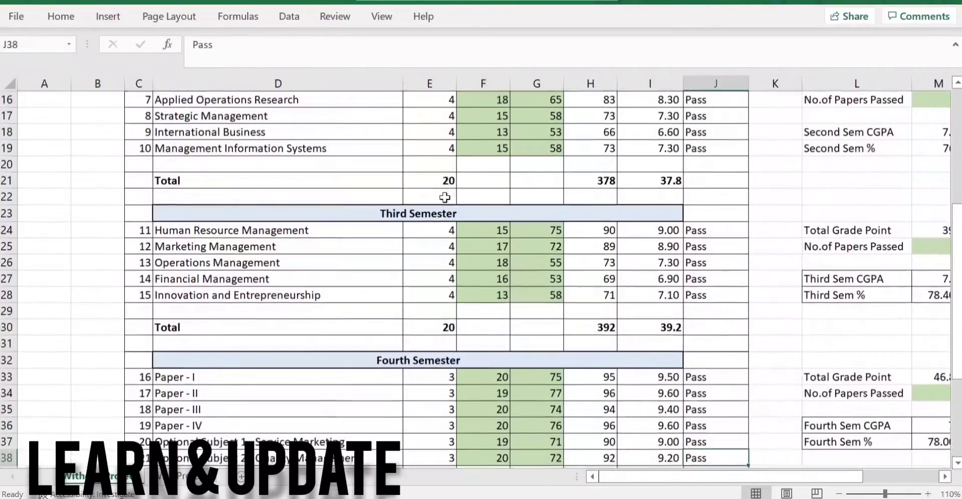
{"action": "key", "text": "Down"}
{"action": "key", "text": "Down"}
{"action": "key", "text": "Down"}
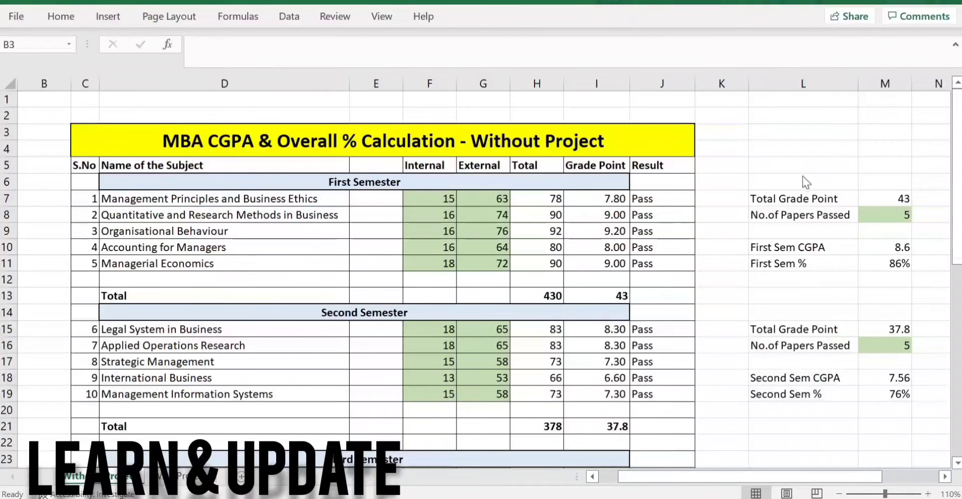
Check the first semester's total grade point formula in I13 and the grade points it sums in I7:I11
{"action": "key", "text": "alt+Tab"}
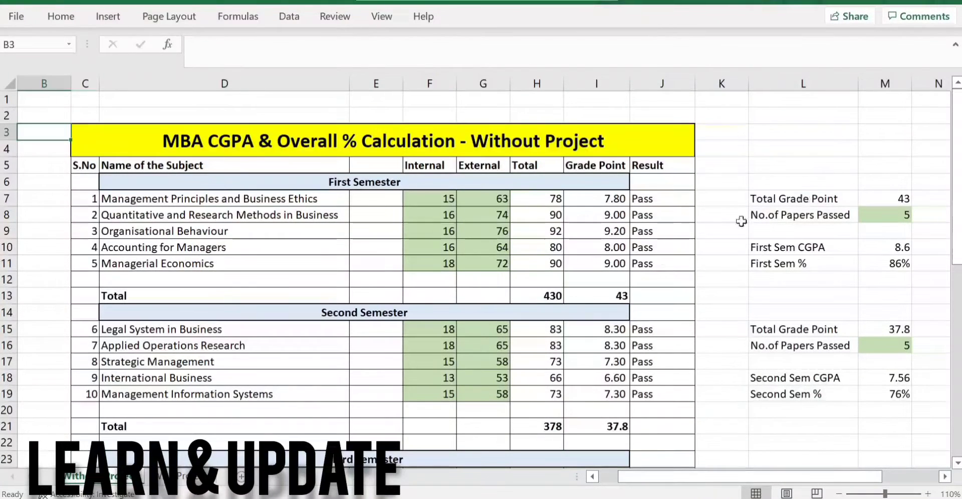
{"action": "left_click", "coordinate": [754, 199]}
{"action": "left_click", "coordinate": [594, 296]}
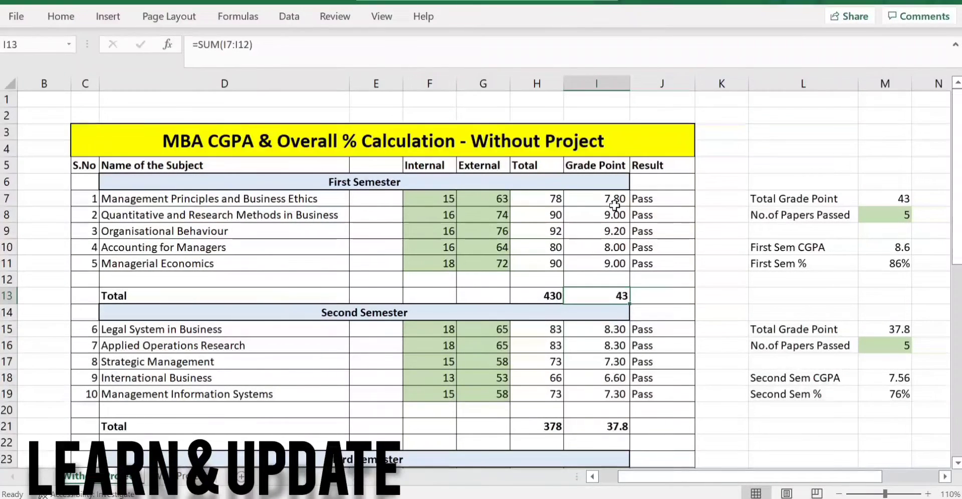
{"action": "left_click_drag", "start_coordinate": [615, 205], "coordinate": [613, 264]}
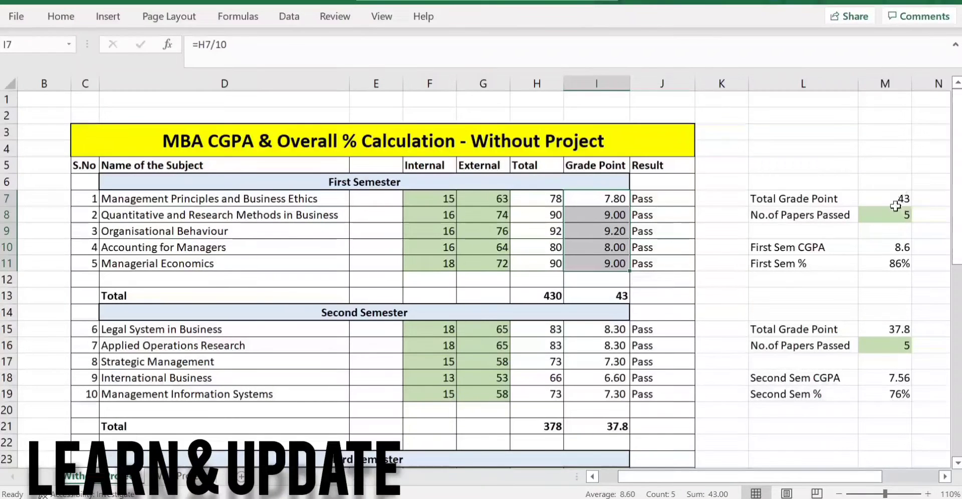
Set the first semester's No.of Papers Passed to 4
{"action": "left_click", "coordinate": [827, 222]}
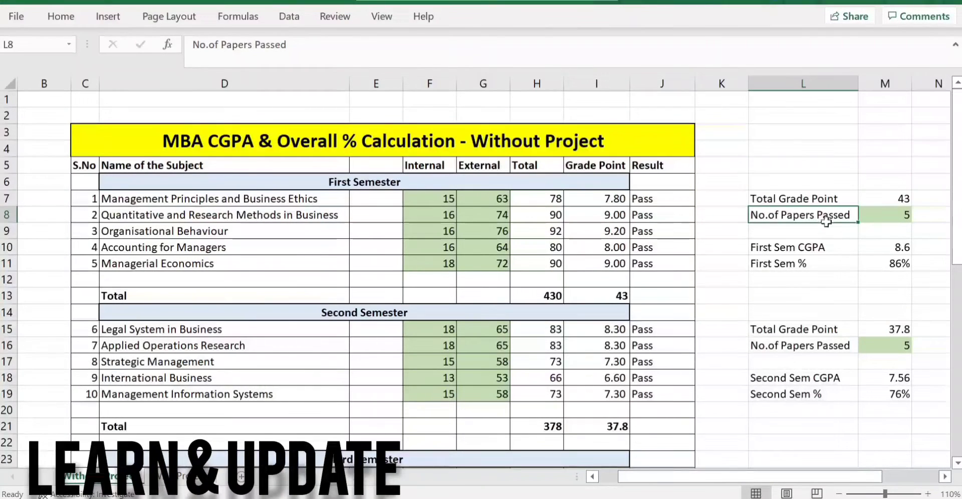
{"action": "key", "text": "Right"}
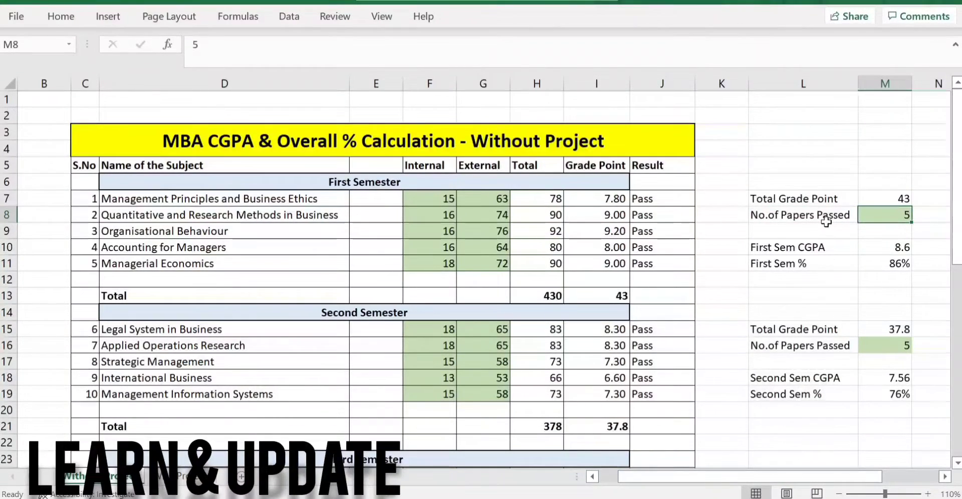
{"action": "type", "text": "4"}
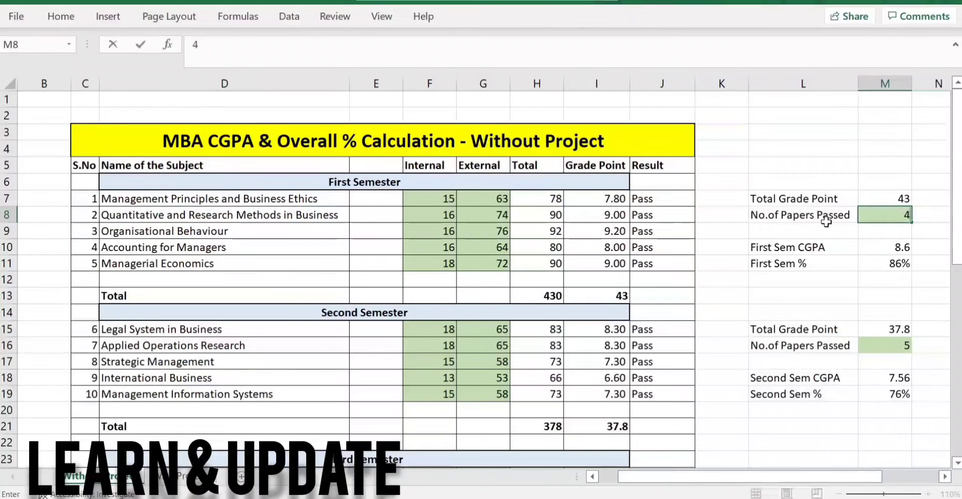
{"action": "key", "text": "Return"}
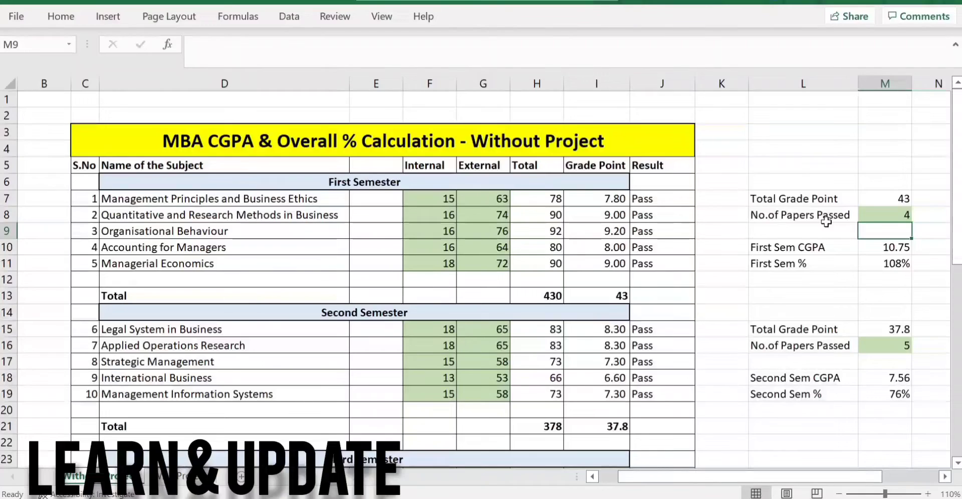
Copy and clear the internal and external marks for Organisational Behaviour in F9:G9, and paste the copied marks back
{"action": "key", "text": "Left"}
{"action": "key", "text": "Left"}
{"action": "key", "text": "Left"}
{"action": "key", "text": "Left"}
{"action": "key", "text": "Down"}
{"action": "key", "text": "Down"}
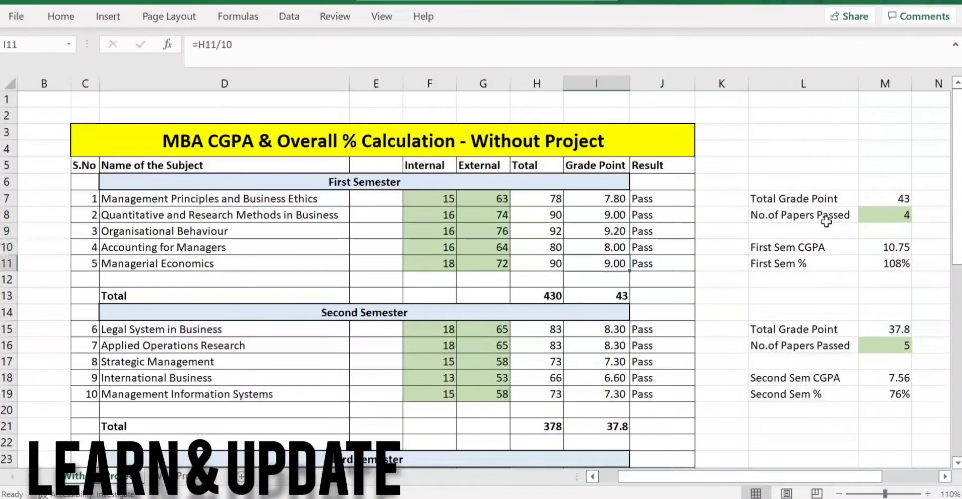
{"action": "key", "text": "Left"}
{"action": "key", "text": "Left"}
{"action": "key", "text": "Up"}
{"action": "key", "text": "Up"}
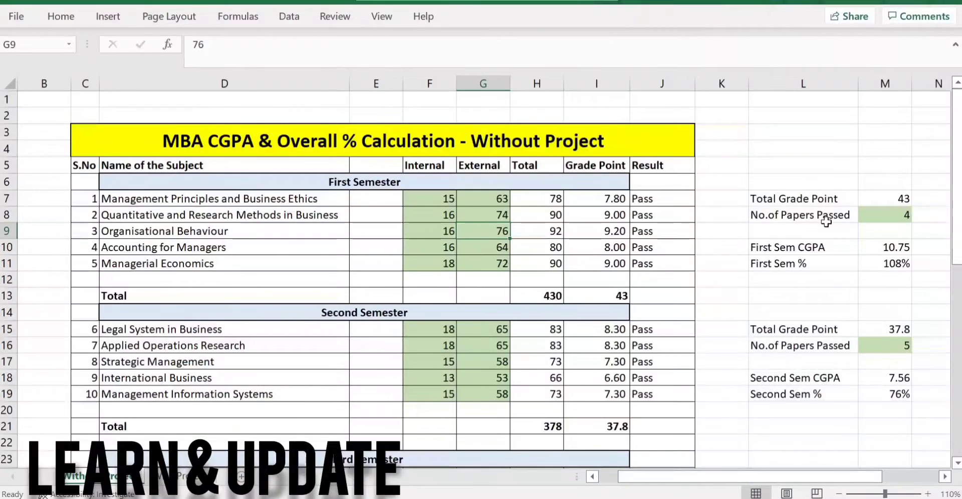
{"action": "key", "text": "shift+Left"}
{"action": "key", "text": "ctrl+c"}
{"action": "key", "text": "Delete"}
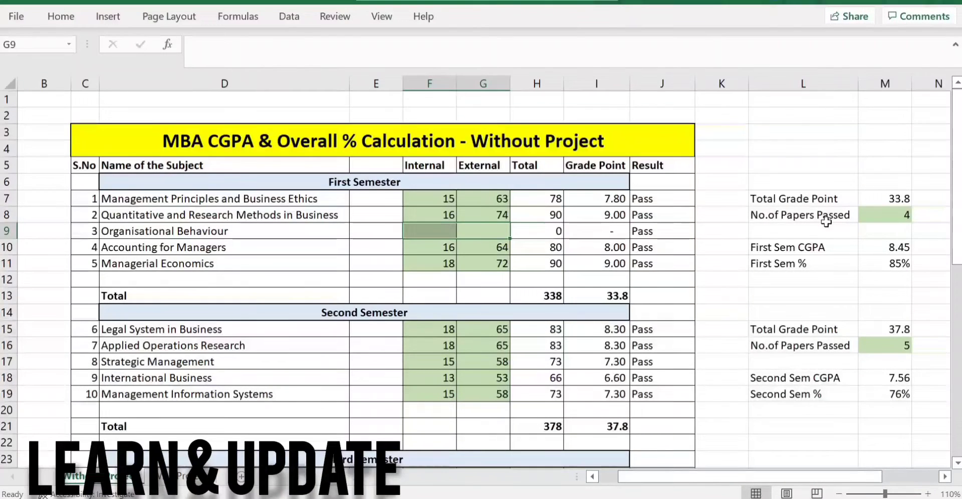
{"action": "key", "text": "ctrl+v"}
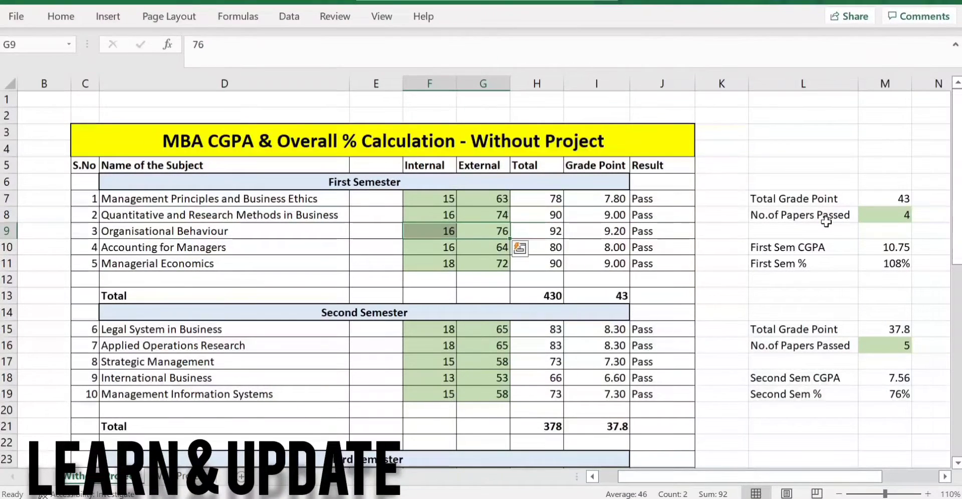
Fill the Management Information Systems marks, total, grade point and result from row 19 down into F20:J20
{"action": "key", "text": "Down"}
{"action": "key", "text": "Down"}
{"action": "key", "text": "Down"}
{"action": "key", "text": "Down"}
{"action": "key", "text": "Down"}
{"action": "key", "text": "Down"}
{"action": "key", "text": "Down"}
{"action": "key", "text": "Down"}
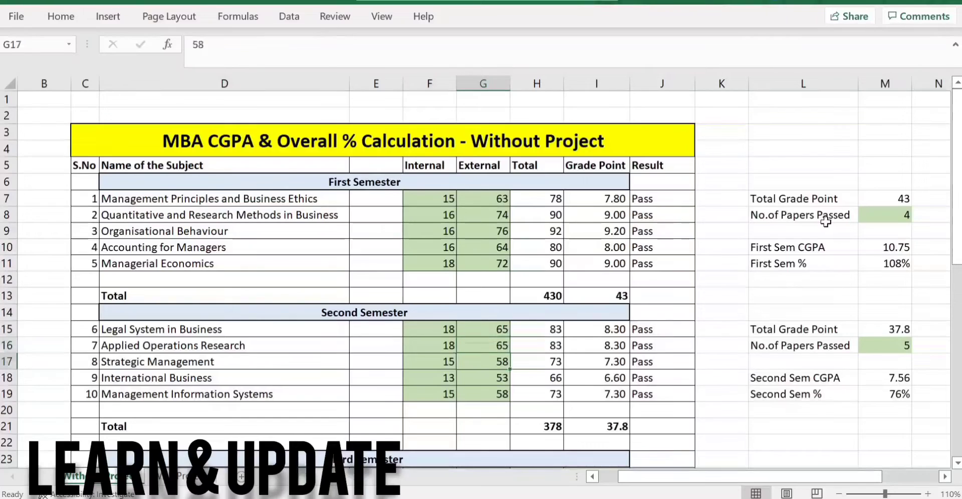
{"action": "left_click", "coordinate": [490, 409]}
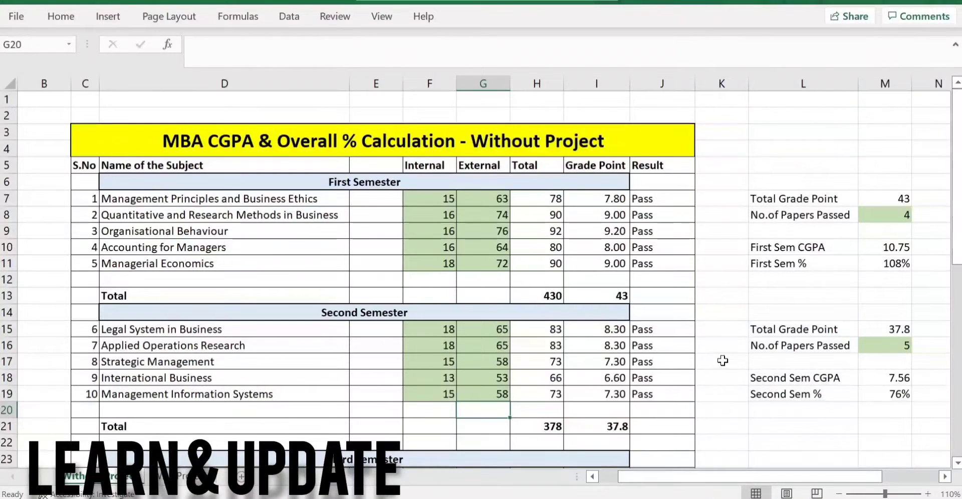
{"action": "key", "text": "Left"}
{"action": "key", "text": "shift+Right"}
{"action": "key", "text": "shift+Right"}
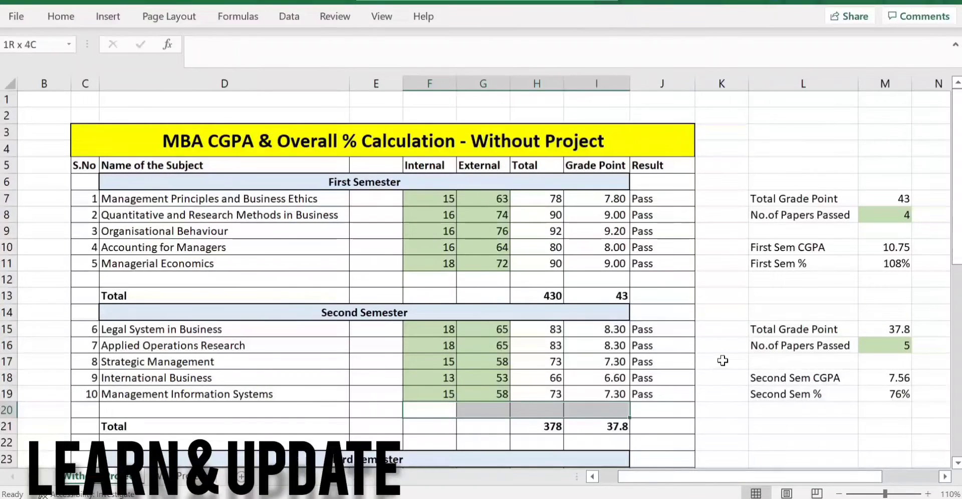
{"action": "key", "text": "ctrl+d"}
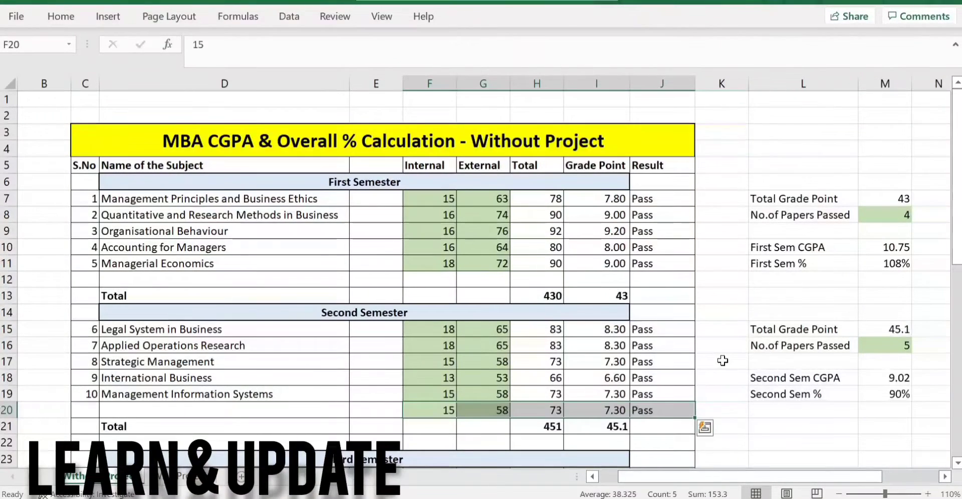
Set the extra second semester paper's internal marks to 18 and external marks to 63 in row 20
{"action": "key", "text": "Left"}
{"action": "key", "text": "Right"}
{"action": "key", "text": "Right"}
{"action": "key", "text": "Left"}
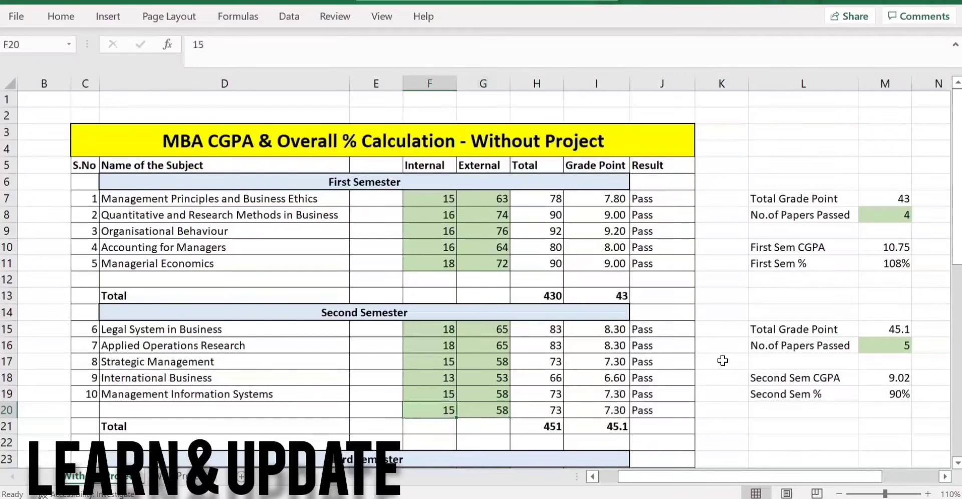
{"action": "type", "text": "18"}
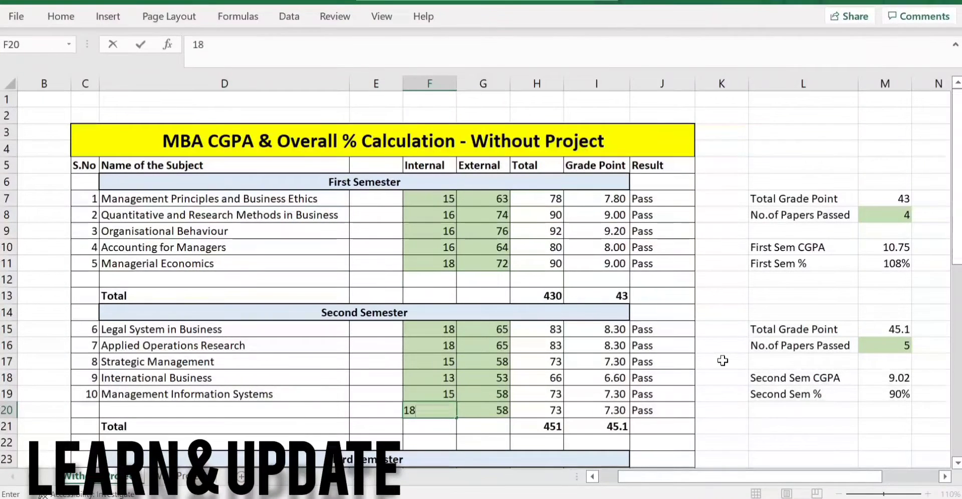
{"action": "key", "text": "Right"}
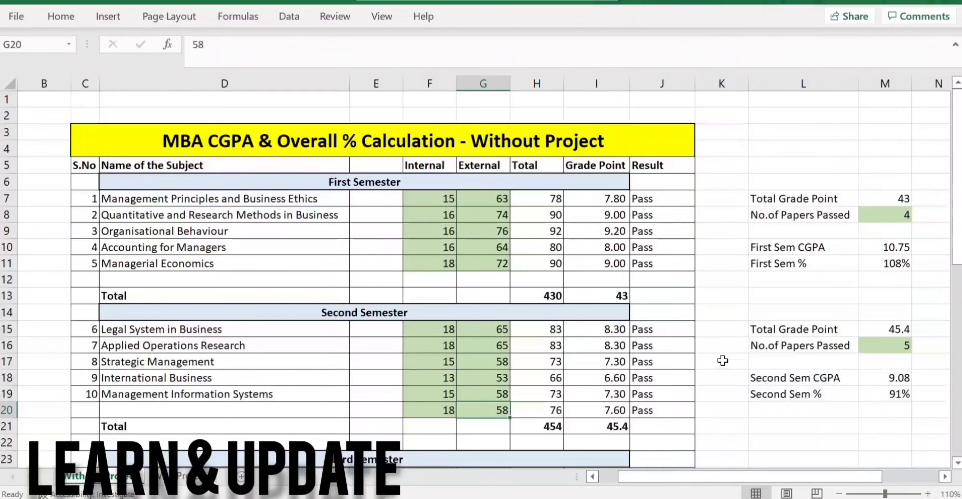
{"action": "type", "text": "6"}
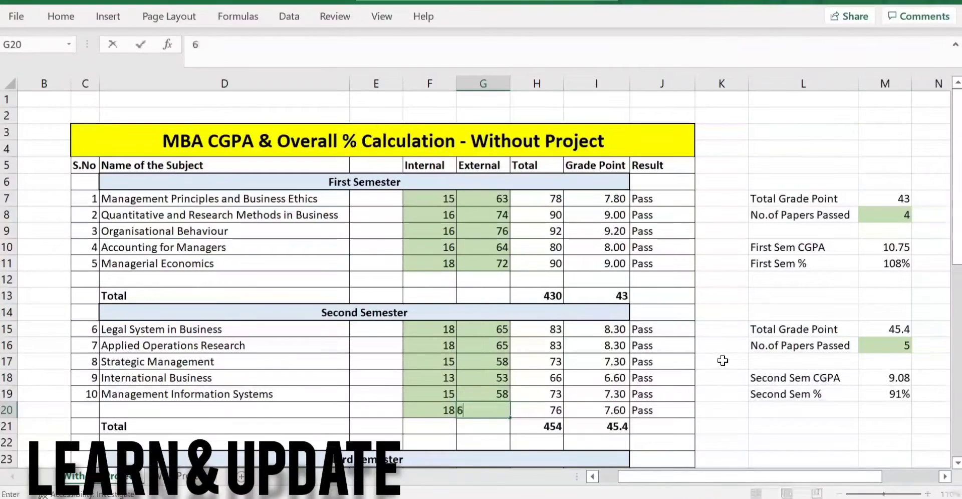
{"action": "type", "text": "3"}
{"action": "key", "text": "Right"}
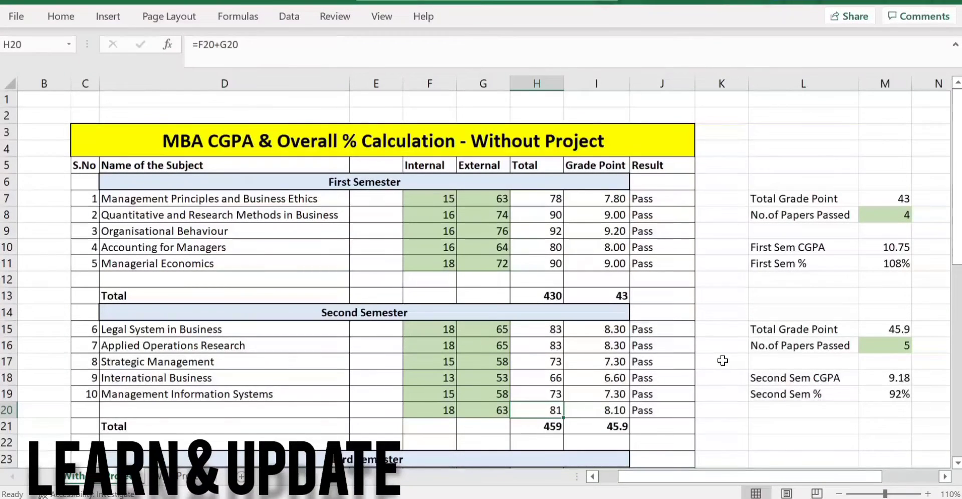
Check the second semester's No.of Papers Passed value in M16
{"action": "key", "text": "Down"}
{"action": "key", "text": "Right"}
{"action": "key", "text": "Right"}
{"action": "key", "text": "Right"}
{"action": "key", "text": "Right"}
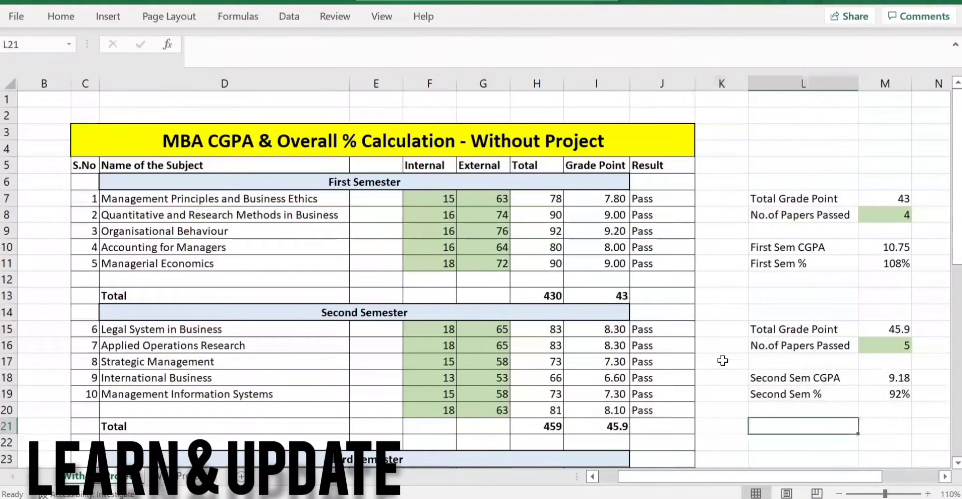
{"action": "key", "text": "Up"}
{"action": "key", "text": "Up"}
{"action": "key", "text": "Up"}
{"action": "key", "text": "Up"}
{"action": "key", "text": "Up"}
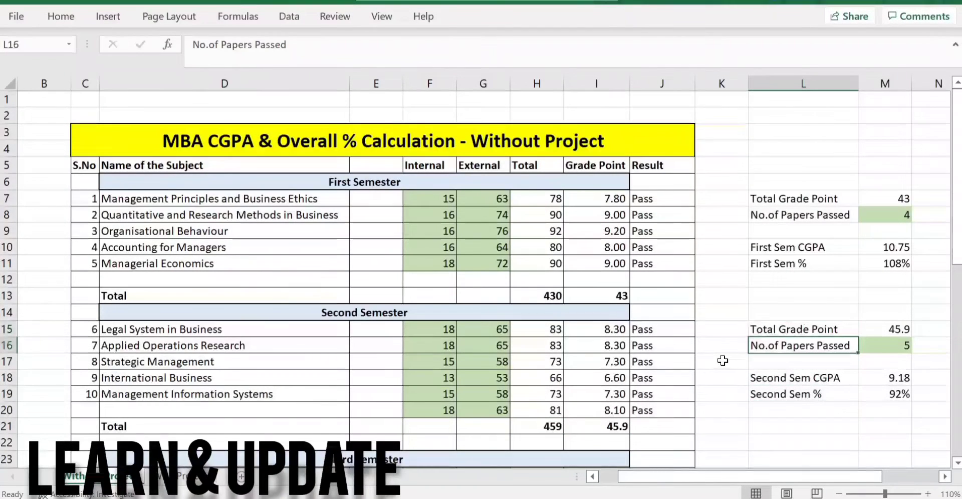
{"action": "key", "text": "Up"}
{"action": "key", "text": "Right"}
{"action": "key", "text": "Down"}
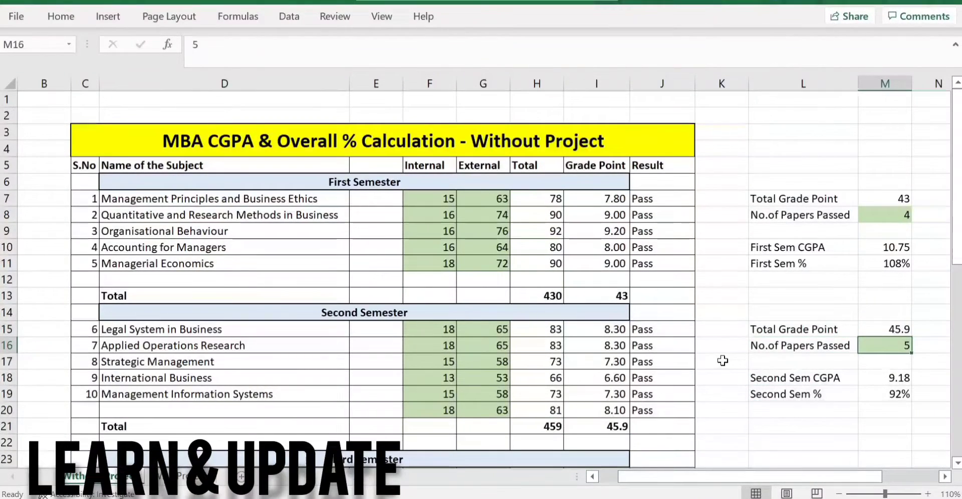
Check the extra paper's result in row 20 and the second semester's total grade point formula in I21
{"action": "key", "text": "Down"}
{"action": "key", "text": "Left"}
{"action": "key", "text": "Left"}
{"action": "key", "text": "Left"}
{"action": "key", "text": "Down"}
{"action": "key", "text": "Down"}
{"action": "key", "text": "Down"}
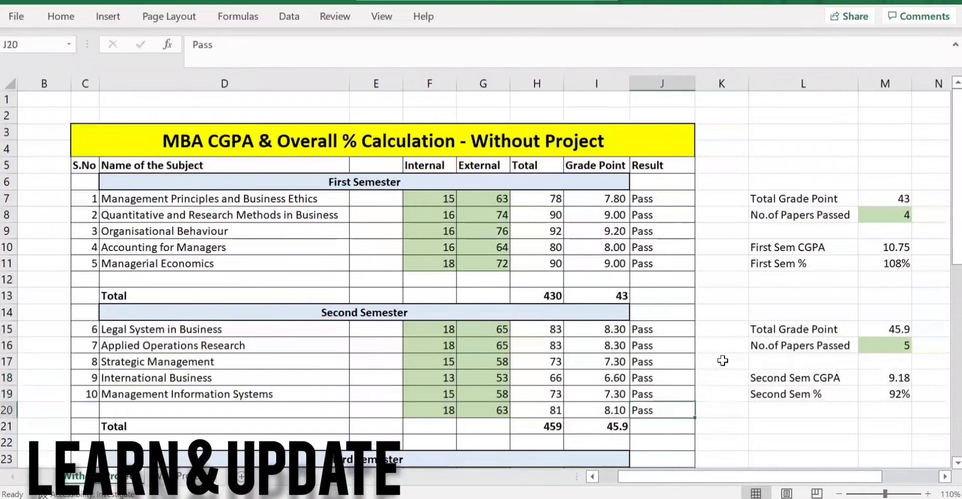
{"action": "key", "text": "Down"}
{"action": "key", "text": "Left"}
{"action": "key", "text": "F2"}
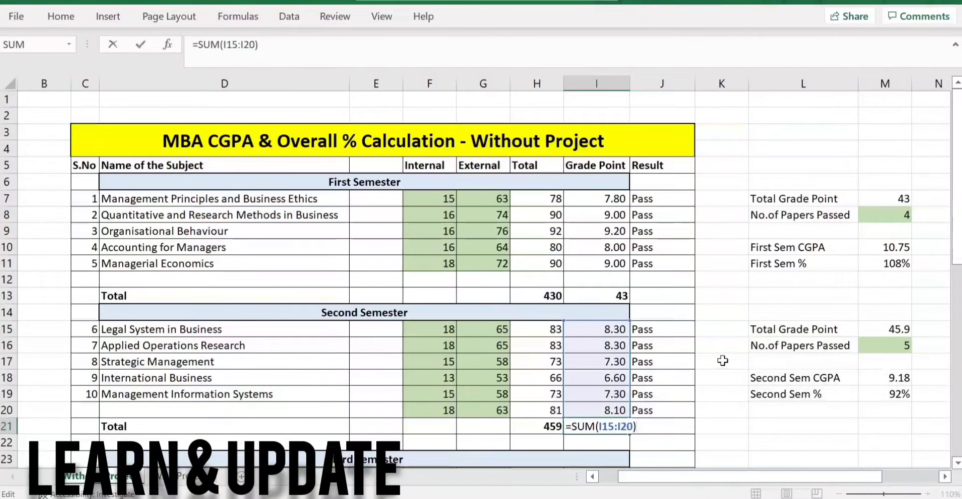
{"action": "key", "text": "Return"}
Set the second semester's No.of Papers Passed to 6
{"action": "key", "text": "Right"}
{"action": "key", "text": "Right"}
{"action": "key", "text": "Right"}
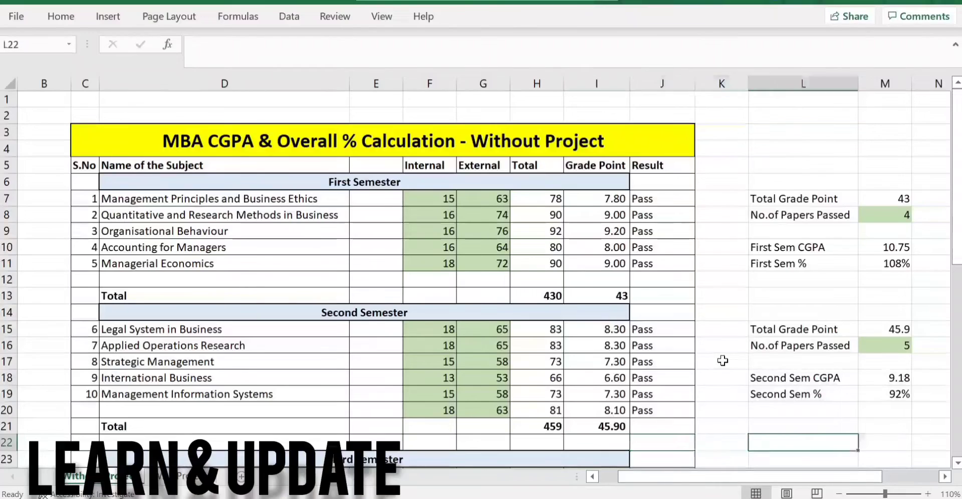
{"action": "key", "text": "Up"}
{"action": "key", "text": "Up"}
{"action": "key", "text": "Up"}
{"action": "key", "text": "Up"}
{"action": "key", "text": "Up"}
{"action": "key", "text": "Up"}
{"action": "key", "text": "Right"}
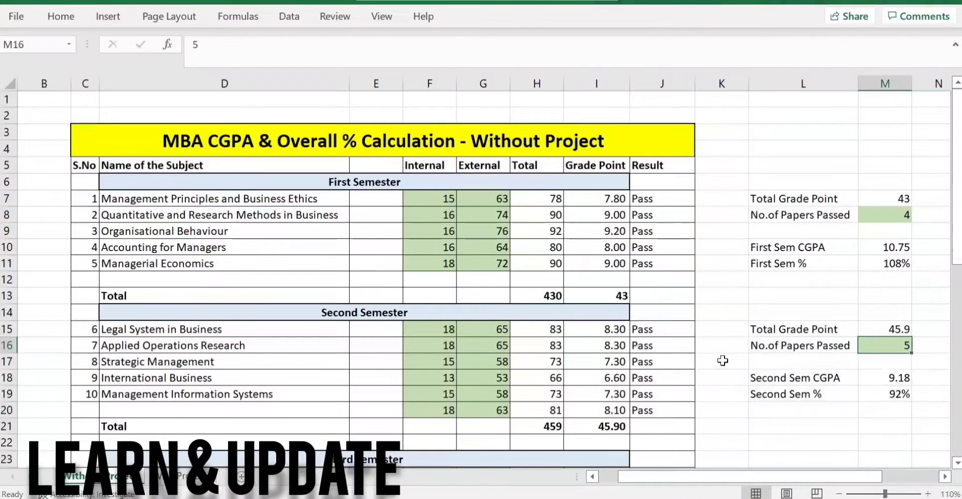
{"action": "type", "text": "6"}
{"action": "key", "text": "Return"}
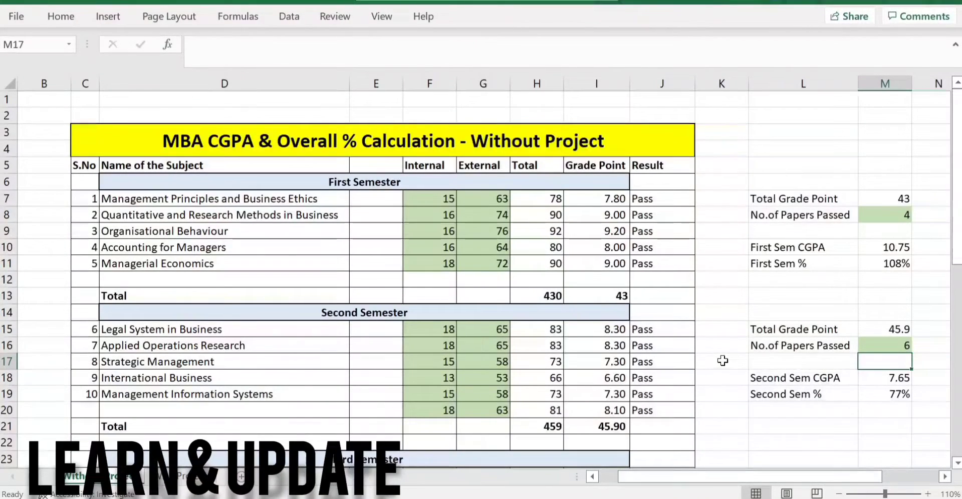
Set the first semester's No.of Papers Passed to 5
{"action": "key", "text": "Up"}
{"action": "key", "text": "Up"}
{"action": "key", "text": "Up"}
{"action": "key", "text": "Up"}
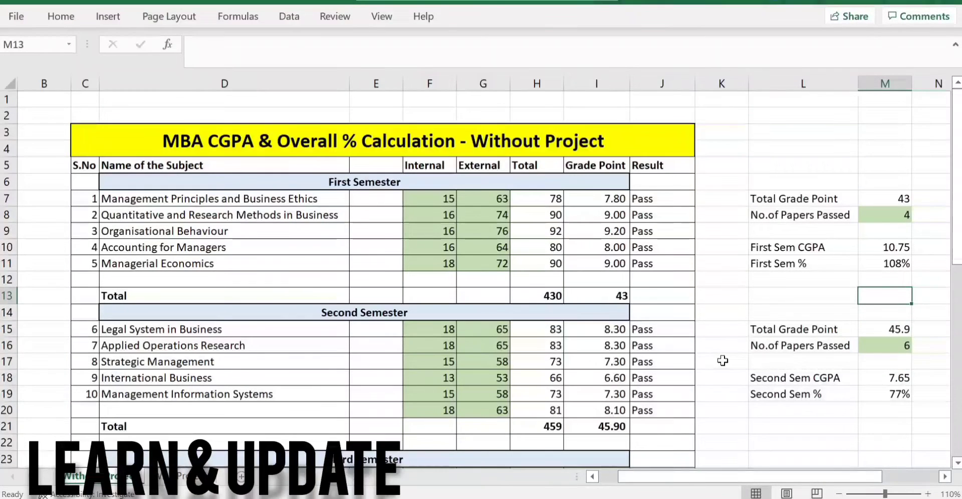
{"action": "key", "text": "Up"}
{"action": "key", "text": "Up"}
{"action": "key", "text": "Up"}
{"action": "key", "text": "Up"}
{"action": "key", "text": "Up"}
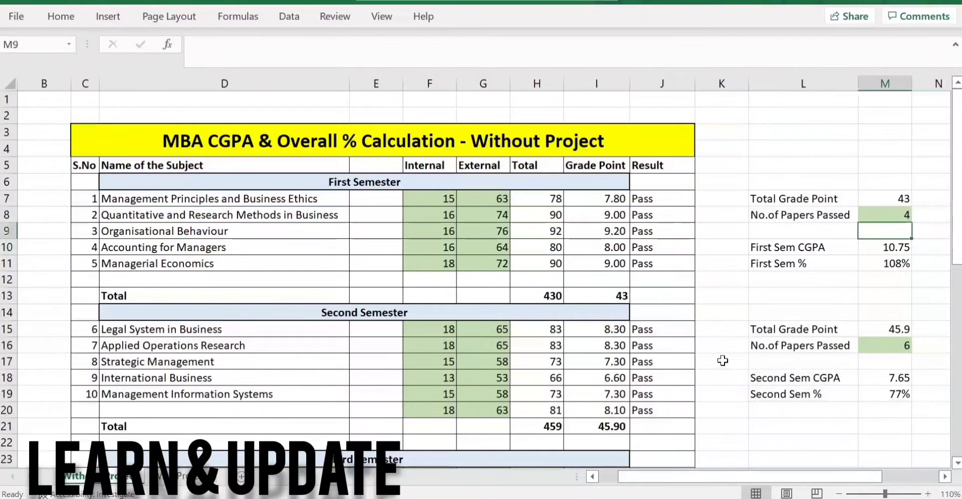
{"action": "key", "text": "Down"}
{"action": "key", "text": "Down"}
{"action": "key", "text": "Down"}
{"action": "key", "text": "Up"}
{"action": "key", "text": "Up"}
{"action": "key", "text": "Up"}
{"action": "type", "text": "5"}
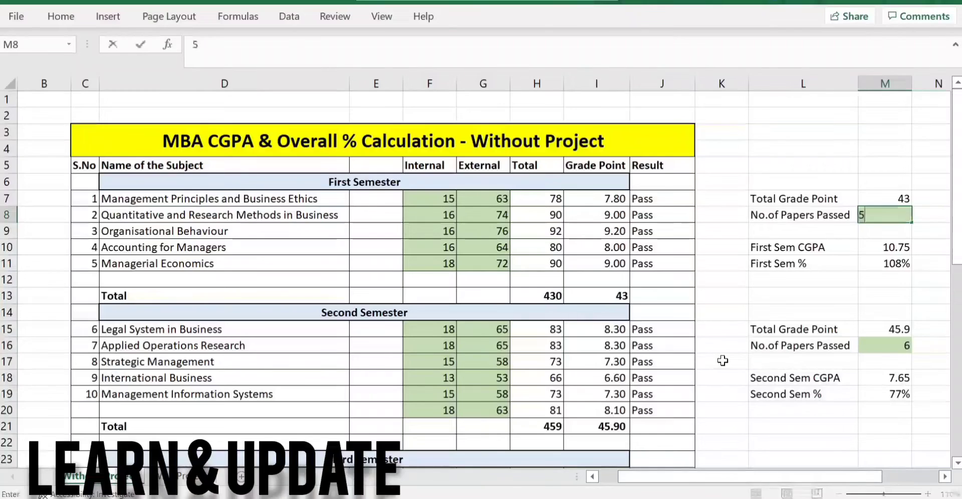
{"action": "key", "text": "Return"}
Clear the extra second semester paper's marks, total, grade point and result in F20:J20
{"action": "key", "text": "Down"}
{"action": "key", "text": "Down"}
{"action": "key", "text": "Down"}
{"action": "key", "text": "Down"}
{"action": "key", "text": "Down"}
{"action": "key", "text": "Down"}
{"action": "key", "text": "Down"}
{"action": "key", "text": "Down"}
{"action": "key", "text": "Down"}
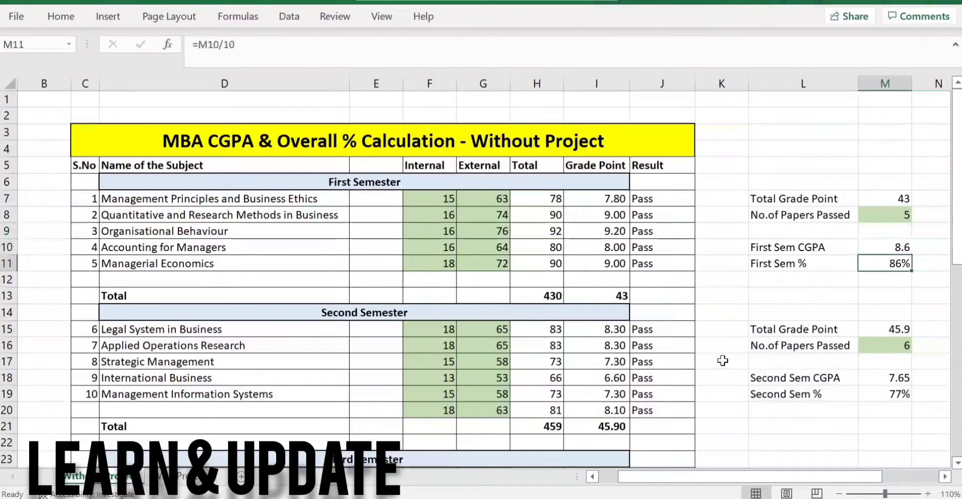
{"action": "key", "text": "Left"}
{"action": "key", "text": "Left"}
{"action": "key", "text": "Left"}
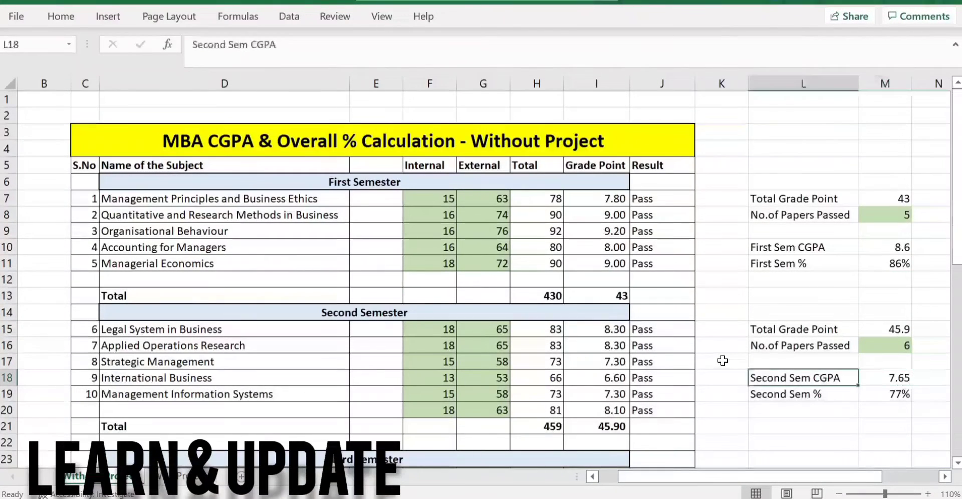
{"action": "key", "text": "Down"}
{"action": "key", "text": "Down"}
{"action": "key", "text": "shift+Left"}
{"action": "key", "text": "shift+Left"}
{"action": "key", "text": "shift+Left"}
{"action": "key", "text": "shift+Left"}
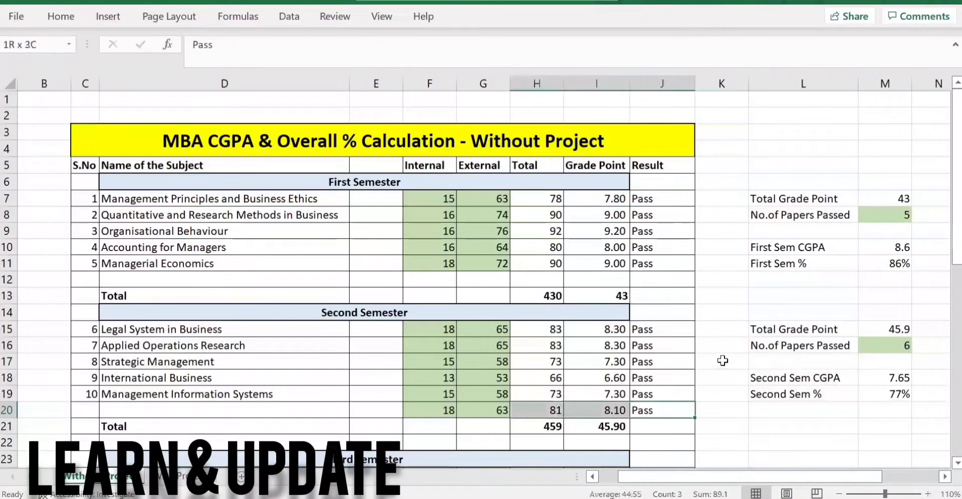
{"action": "key", "text": "Delete"}
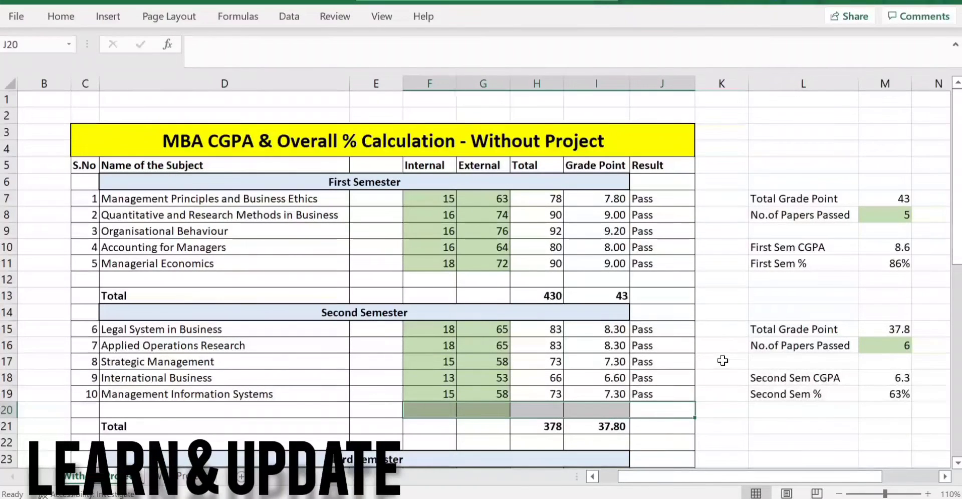
Examine the third semester's subject marks and totals in rows 24 to 30
{"action": "key", "text": "Left"}
{"action": "key", "text": "Left"}
{"action": "key", "text": "Down"}
{"action": "key", "text": "Down"}
{"action": "key", "text": "Down"}
{"action": "key", "text": "Down"}
{"action": "key", "text": "Down"}
{"action": "key", "text": "Down"}
{"action": "key", "text": "Down"}
{"action": "key", "text": "Down"}
{"action": "key", "text": "Down"}
{"action": "key", "text": "Down"}
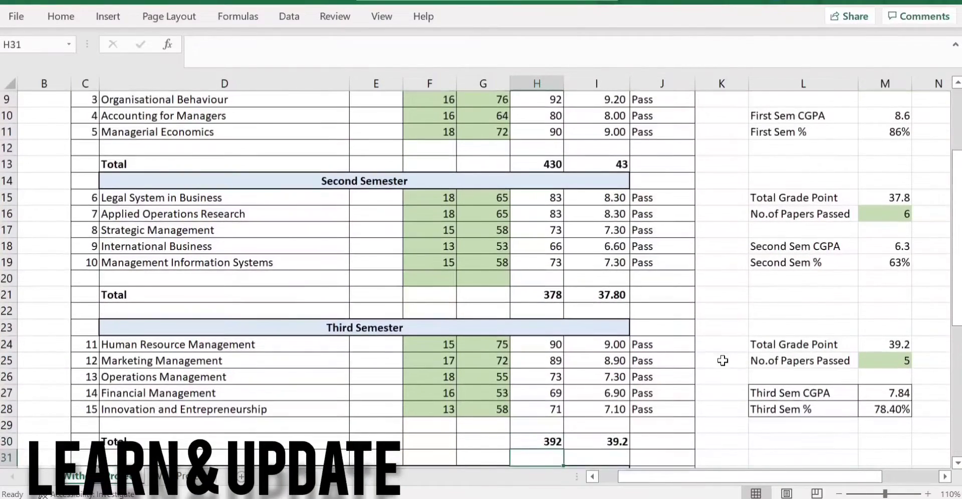
{"action": "key", "text": "Up"}
{"action": "key", "text": "Up"}
{"action": "key", "text": "Up"}
{"action": "key", "text": "Up"}
{"action": "key", "text": "Up"}
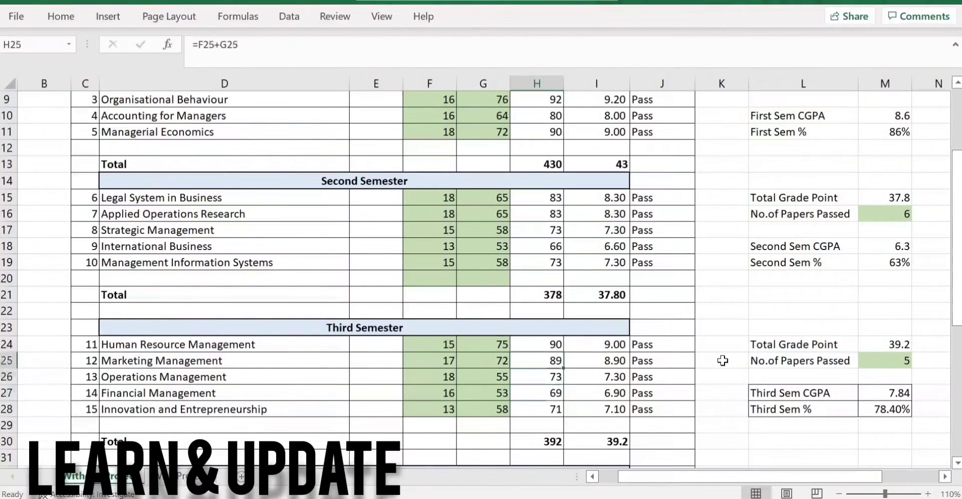
Check the third semester's No.of Papers Passed in M25 and the CGPA formula in M27
{"action": "key", "text": "Right"}
{"action": "key", "text": "Right"}
{"action": "key", "text": "Right"}
{"action": "key", "text": "Right"}
{"action": "key", "text": "Right"}
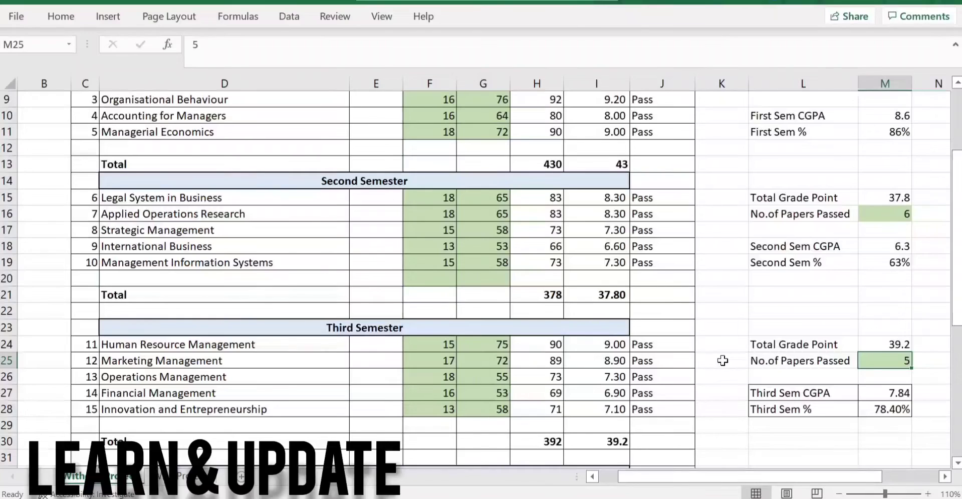
{"action": "key", "text": "Down"}
{"action": "key", "text": "Down"}
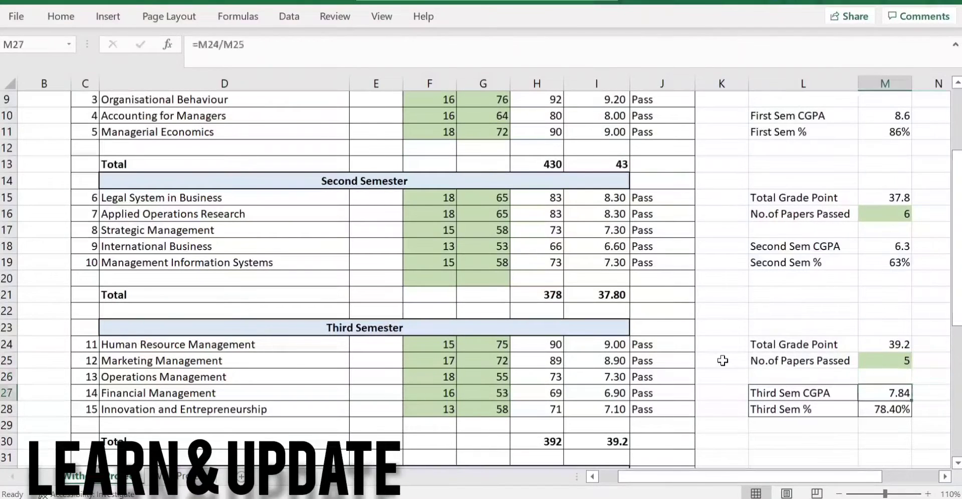
{"action": "key", "text": "Up"}
{"action": "key", "text": "Up"}
{"action": "key", "text": "Up"}
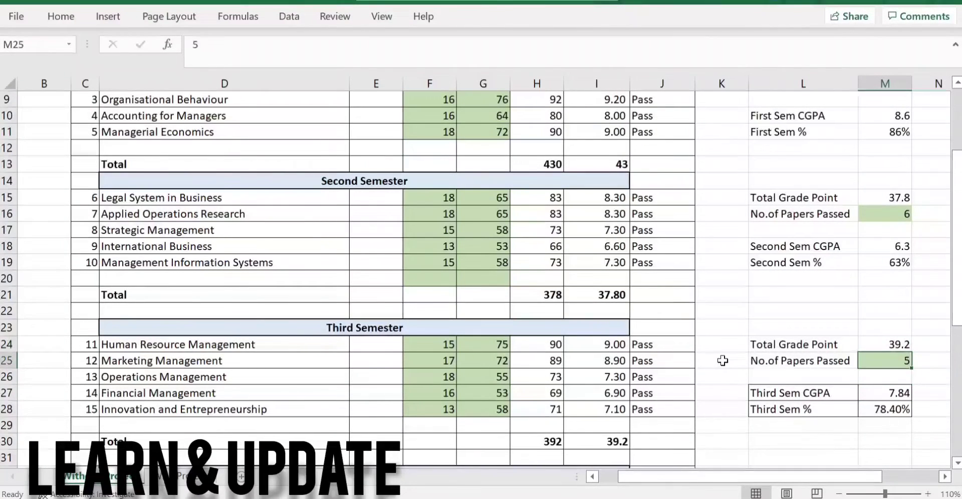
Review the second semester's papers passed, CGPA and percentage in M16:M19
{"action": "key", "text": "Up"}
{"action": "key", "text": "Up"}
{"action": "key", "text": "Up"}
{"action": "key", "text": "Up"}
{"action": "key", "text": "Up"}
{"action": "key", "text": "Up"}
{"action": "key", "text": "Up"}
{"action": "key", "text": "Up"}
{"action": "key", "text": "Up"}
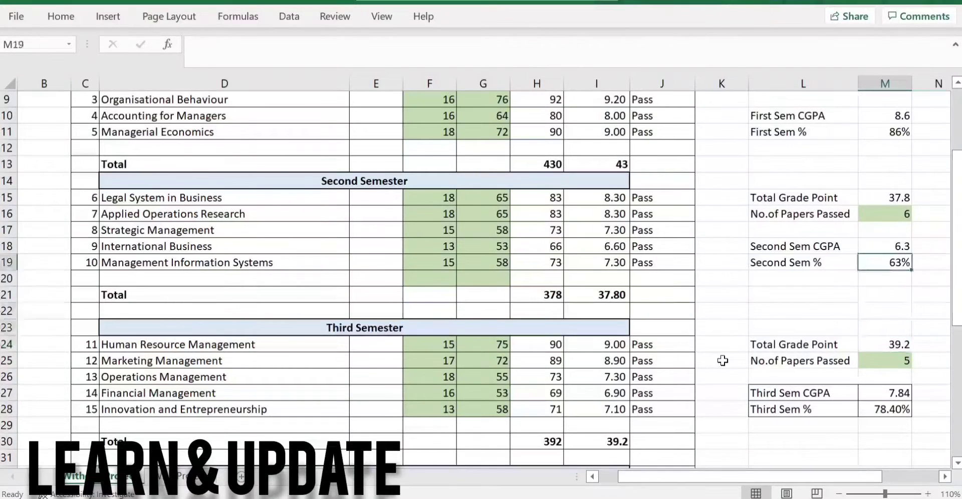
Examine the fourth semester's marks and CGPA and the overall CGPA calculation down to row 48
{"action": "key", "text": "Down"}
{"action": "key", "text": "Down"}
{"action": "key", "text": "Down"}
{"action": "key", "text": "Down"}
{"action": "key", "text": "Down"}
{"action": "key", "text": "Down"}
{"action": "key", "text": "Down"}
{"action": "key", "text": "Down"}
{"action": "key", "text": "Down"}
{"action": "key", "text": "Down"}
{"action": "key", "text": "Down"}
{"action": "key", "text": "Down"}
{"action": "key", "text": "Down"}
{"action": "key", "text": "Down"}
{"action": "key", "text": "Down"}
{"action": "key", "text": "Down"}
{"action": "key", "text": "Down"}
{"action": "key", "text": "Down"}
{"action": "key", "text": "Down"}
{"action": "key", "text": "Down"}
{"action": "key", "text": "Down"}
{"action": "key", "text": "Down"}
{"action": "key", "text": "Down"}
{"action": "key", "text": "Down"}
{"action": "key", "text": "Down"}
{"action": "key", "text": "Down"}
{"action": "key", "text": "Down"}
{"action": "key", "text": "Down"}
{"action": "key", "text": "Down"}
{"action": "key", "text": "Down"}
{"action": "key", "text": "Down"}
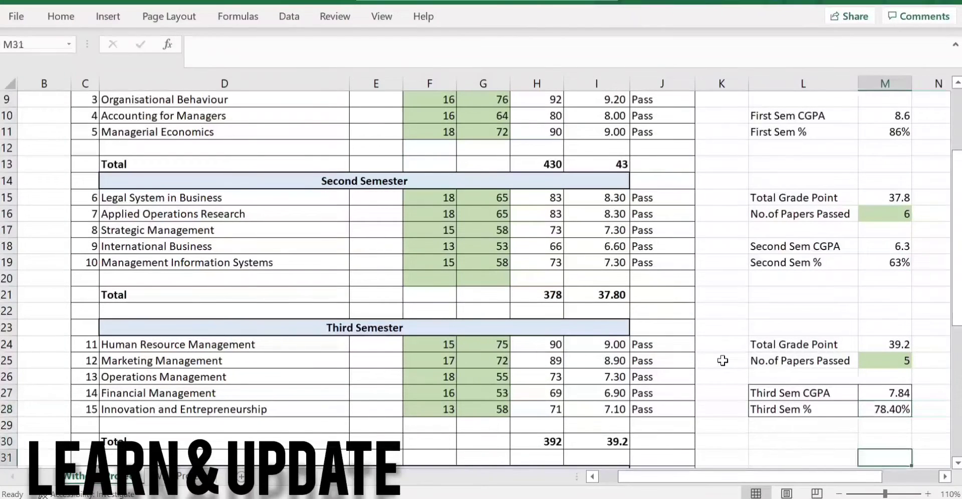
{"action": "key", "text": "Down"}
{"action": "key", "text": "Down"}
{"action": "key", "text": "Down"}
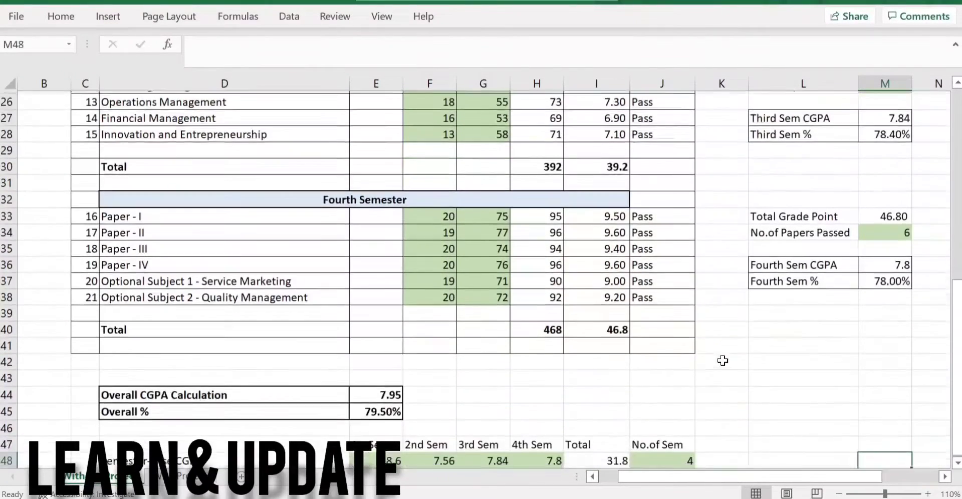
Check the fourth semester's Total Grade Point formula in M33 and No.of Papers Passed in M34
{"action": "key", "text": "Up"}
{"action": "key", "text": "Up"}
{"action": "key", "text": "Up"}
{"action": "key", "text": "Up"}
{"action": "key", "text": "Up"}
{"action": "key", "text": "Up"}
{"action": "key", "text": "Up"}
{"action": "key", "text": "Up"}
{"action": "key", "text": "Up"}
{"action": "key", "text": "Up"}
{"action": "key", "text": "Up"}
{"action": "key", "text": "Up"}
{"action": "key", "text": "Up"}
{"action": "key", "text": "Up"}
{"action": "key", "text": "Up"}
{"action": "key", "text": "Up"}
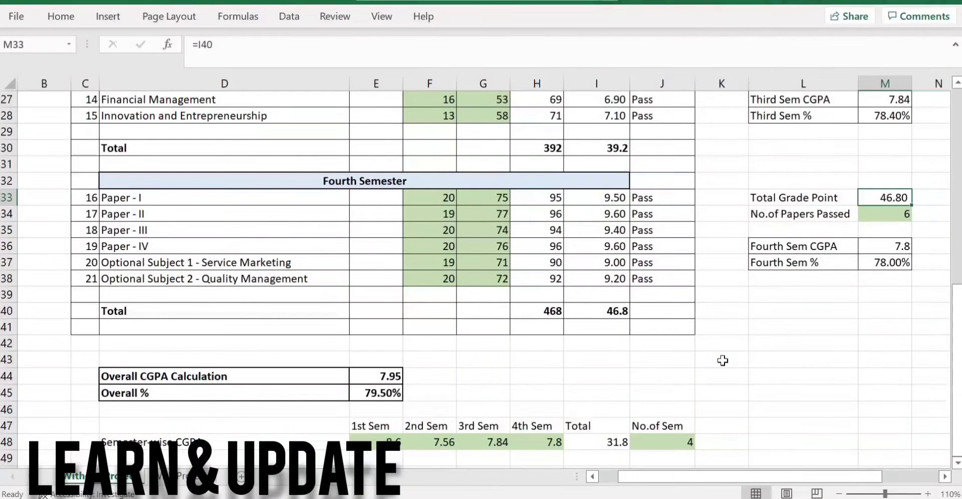
{"action": "key", "text": "Left"}
{"action": "key", "text": "Right"}
{"action": "key", "text": "Down"}
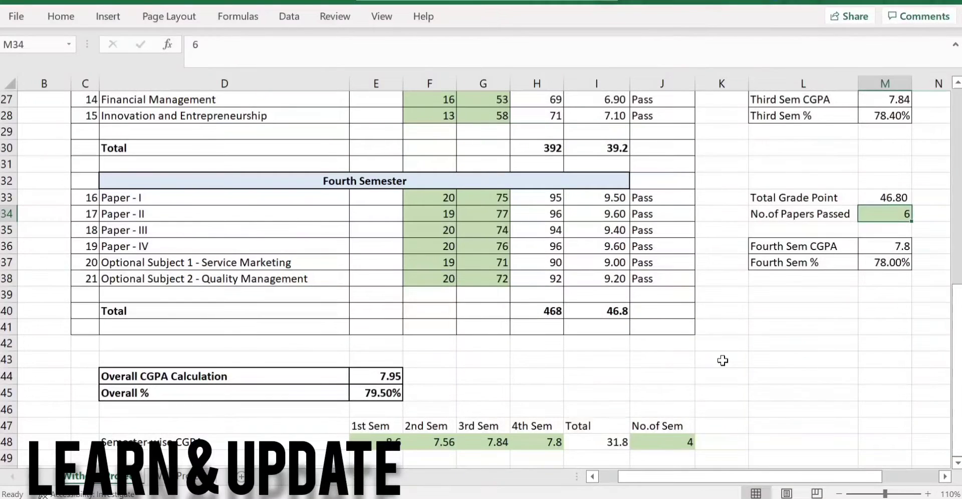
Review the summary cells in column M from the third semester back up to First Sem CGPA in M10
{"action": "key", "text": "Up"}
{"action": "key", "text": "Up"}
{"action": "key", "text": "Up"}
{"action": "key", "text": "Up"}
{"action": "key", "text": "Up"}
{"action": "key", "text": "Up"}
{"action": "key", "text": "Up"}
{"action": "key", "text": "Up"}
{"action": "key", "text": "Up"}
{"action": "key", "text": "Up"}
{"action": "key", "text": "Up"}
{"action": "key", "text": "Up"}
{"action": "key", "text": "Up"}
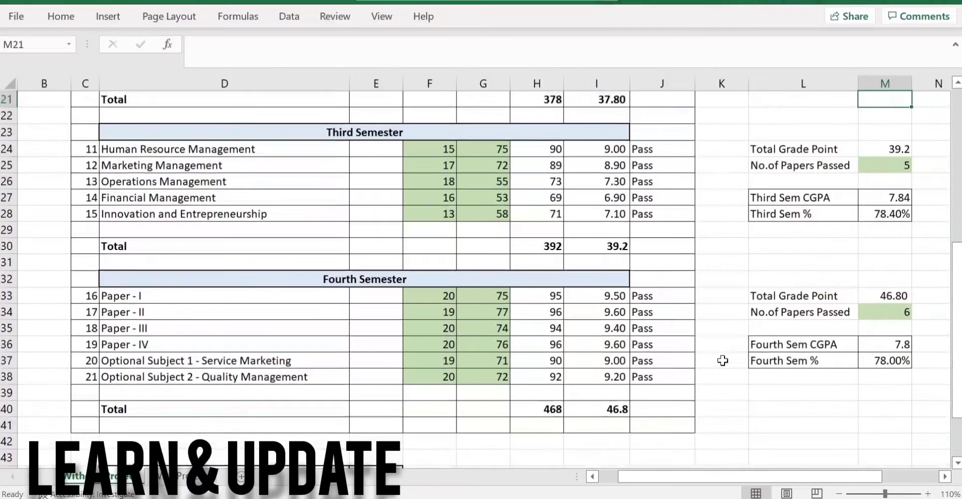
{"action": "key", "text": "Up"}
{"action": "key", "text": "Up"}
{"action": "key", "text": "Up"}
{"action": "key", "text": "Up"}
{"action": "key", "text": "Up"}
{"action": "key", "text": "Up"}
{"action": "key", "text": "Up"}
{"action": "key", "text": "Up"}
{"action": "key", "text": "Up"}
{"action": "key", "text": "Up"}
{"action": "key", "text": "Up"}
{"action": "key", "text": "Up"}
{"action": "key", "text": "Up"}
{"action": "key", "text": "Up"}
{"action": "key", "text": "Down"}
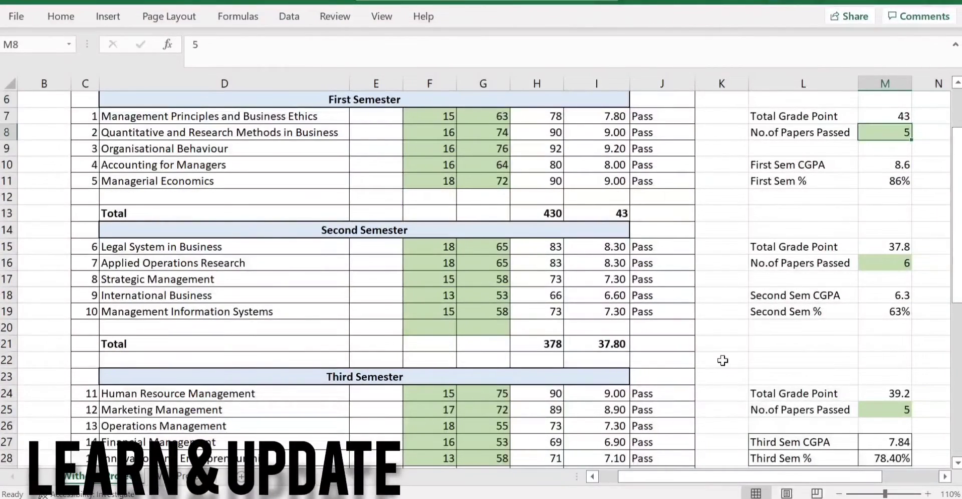
{"action": "key", "text": "Down"}
{"action": "key", "text": "Down"}
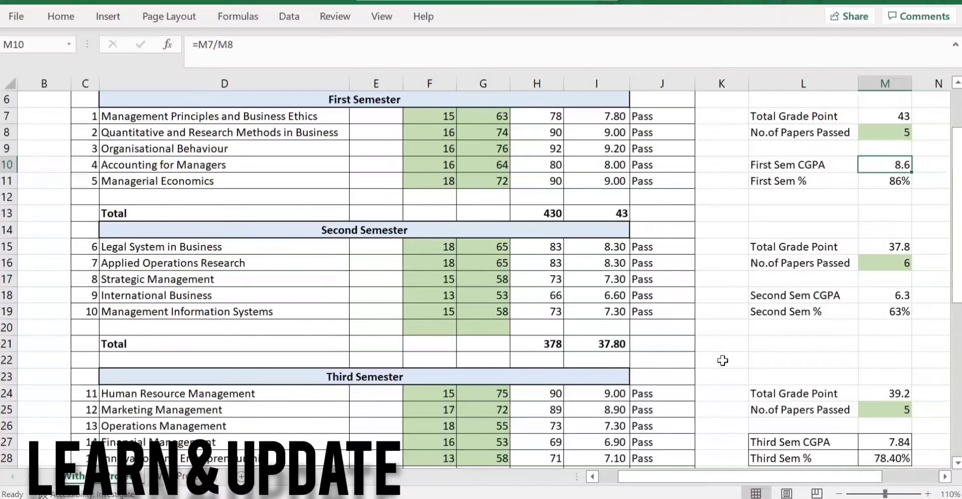
Inspect the cell references in the First Sem CGPA formula in M10, leaving the formula as it is
{"action": "key", "text": "Up"}
{"action": "key", "text": "Up"}
{"action": "key", "text": "Up"}
{"action": "key", "text": "Up"}
{"action": "key", "text": "Up"}
{"action": "key", "text": "Up"}
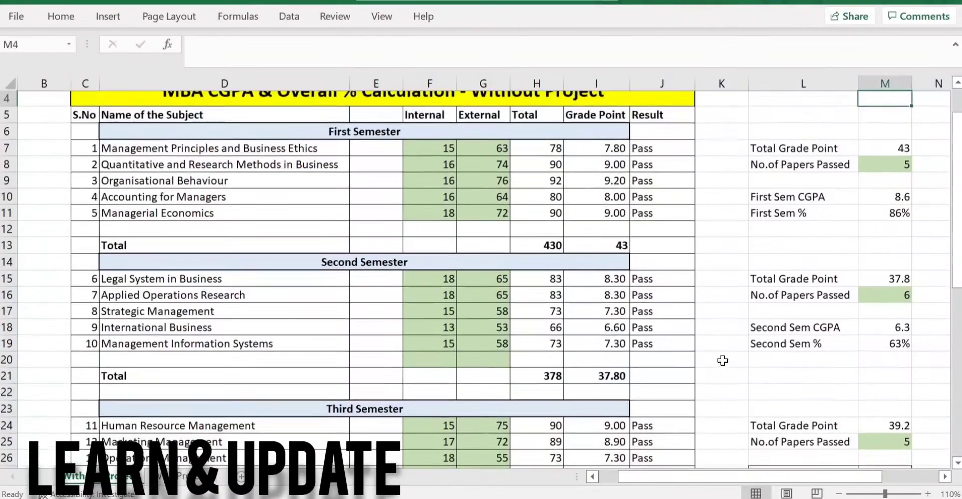
{"action": "key", "text": "Up"}
{"action": "key", "text": "Up"}
{"action": "key", "text": "Up"}
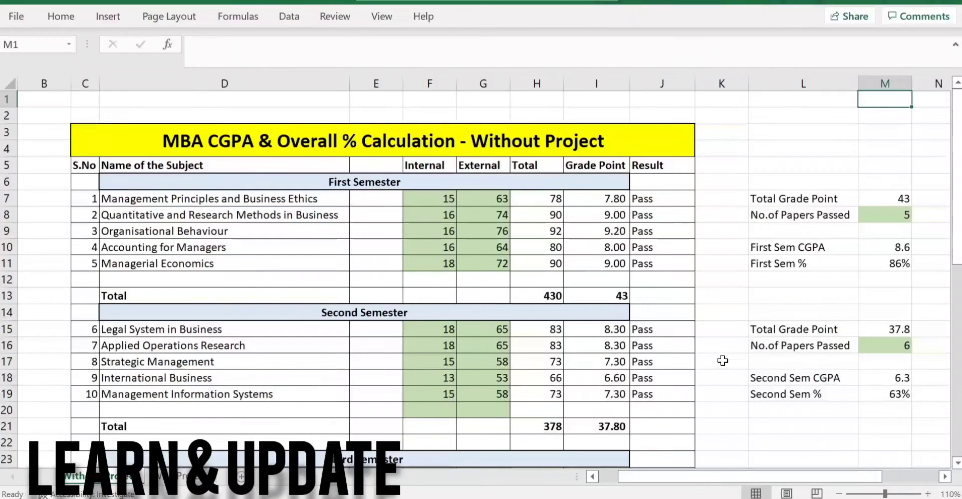
{"action": "key", "text": "Down"}
{"action": "key", "text": "Down"}
{"action": "key", "text": "Down"}
{"action": "key", "text": "Down"}
{"action": "key", "text": "Down"}
{"action": "key", "text": "Down"}
{"action": "key", "text": "Down"}
{"action": "key", "text": "Down"}
{"action": "key", "text": "Down"}
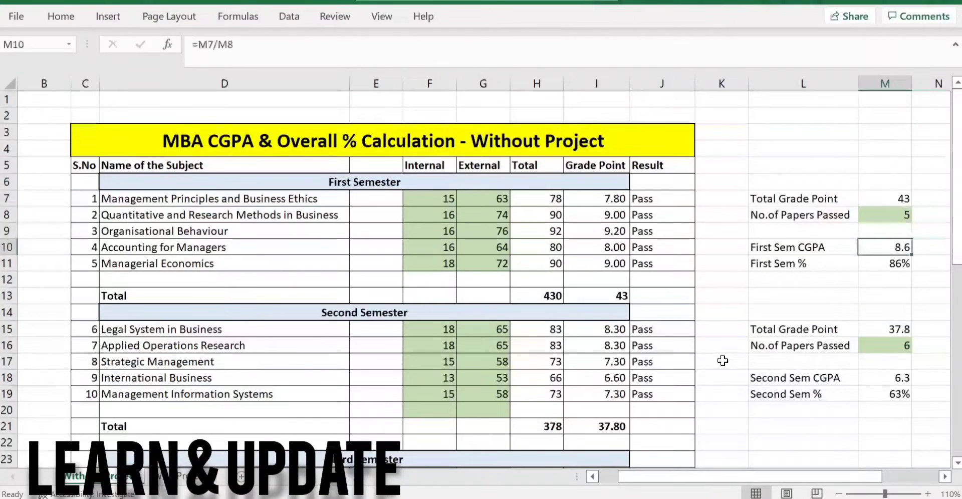
{"action": "key", "text": "F2"}
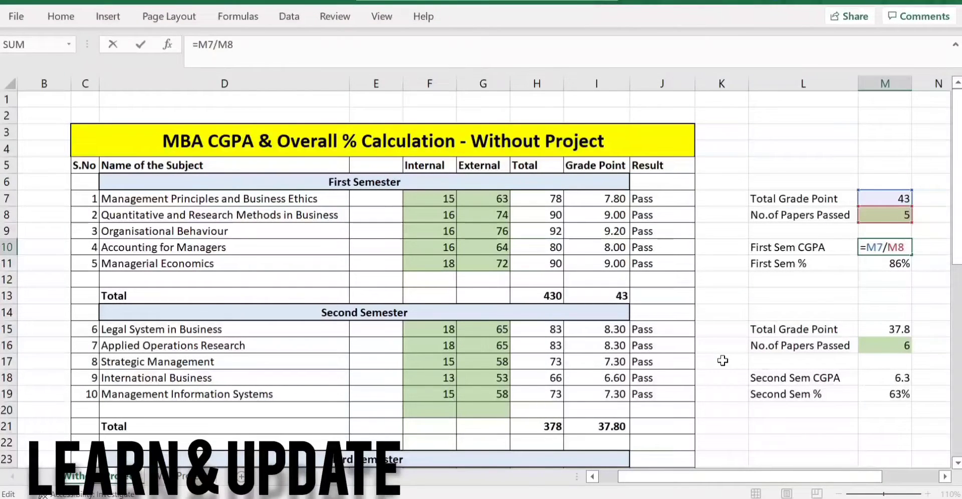
{"action": "key", "text": "Return"}
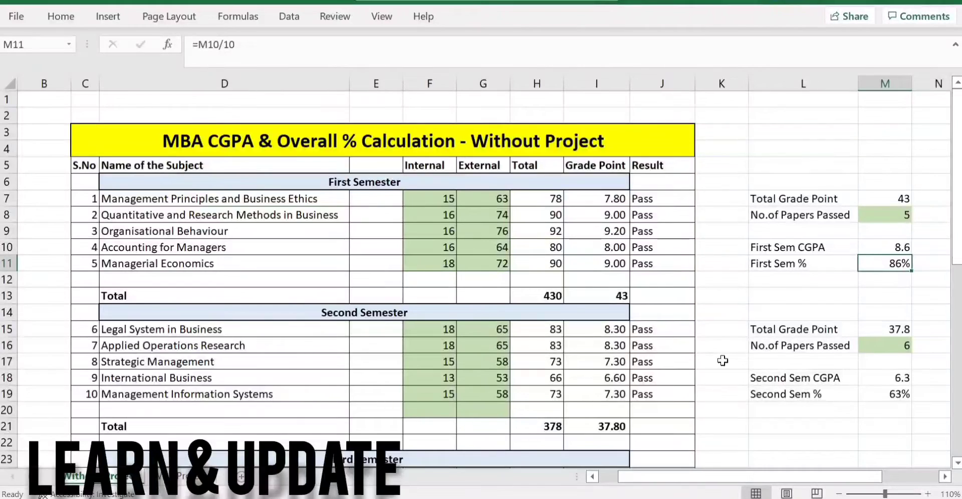
Review the papers passed, CGPA and percentage cells of the second, third and fourth semesters down column M
{"action": "key", "text": "Down"}
{"action": "key", "text": "Down"}
{"action": "key", "text": "Down"}
{"action": "key", "text": "Down"}
{"action": "key", "text": "Down"}
{"action": "key", "text": "Down"}
{"action": "key", "text": "Down"}
{"action": "key", "text": "Down"}
{"action": "key", "text": "Down"}
{"action": "key", "text": "Down"}
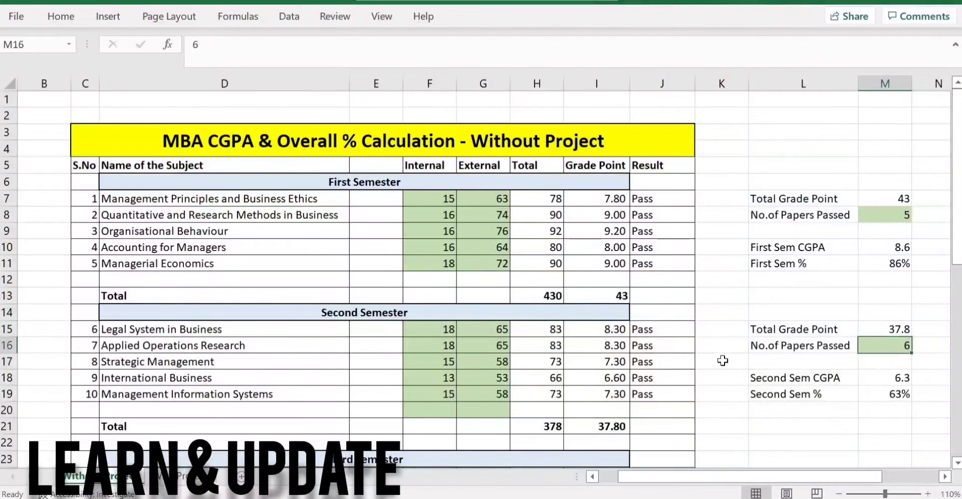
{"action": "key", "text": "Down"}
{"action": "key", "text": "Down"}
{"action": "key", "text": "Down"}
{"action": "key", "text": "Down"}
{"action": "key", "text": "Down"}
{"action": "key", "text": "Down"}
{"action": "key", "text": "Down"}
{"action": "key", "text": "Down"}
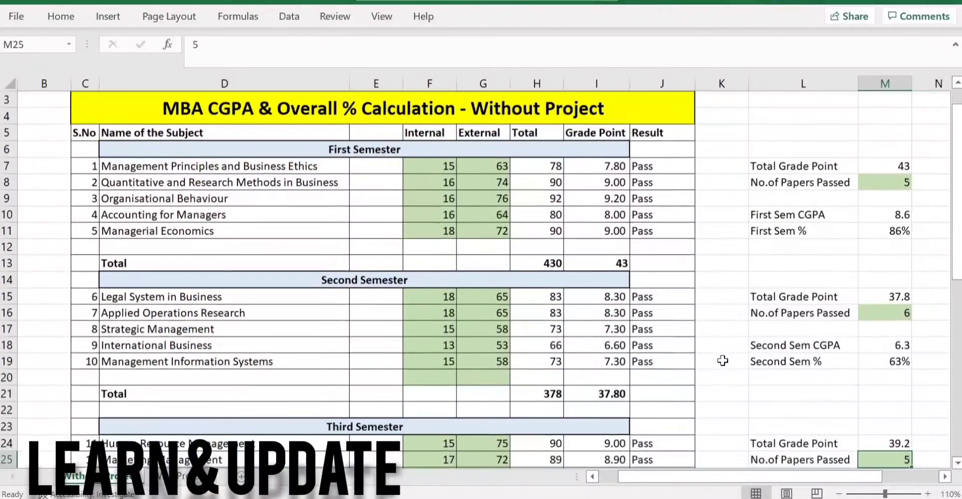
{"action": "key", "text": "Down"}
{"action": "key", "text": "Down"}
{"action": "key", "text": "Down"}
{"action": "key", "text": "Down"}
{"action": "key", "text": "Down"}
{"action": "key", "text": "Down"}
{"action": "key", "text": "Down"}
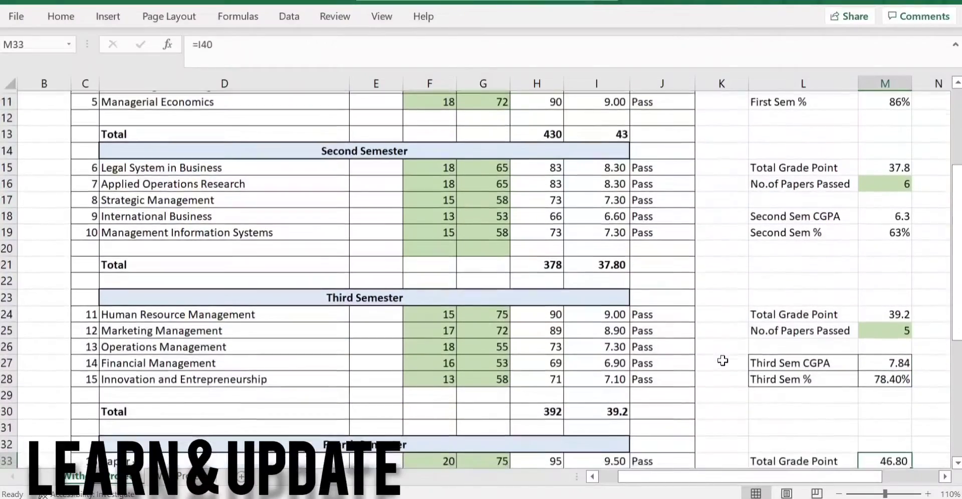
{"action": "key", "text": "Down"}
{"action": "key", "text": "Down"}
{"action": "key", "text": "Down"}
{"action": "key", "text": "Down"}
{"action": "key", "text": "Down"}
{"action": "key", "text": "Down"}
{"action": "key", "text": "Down"}
{"action": "key", "text": "Down"}
{"action": "key", "text": "Down"}
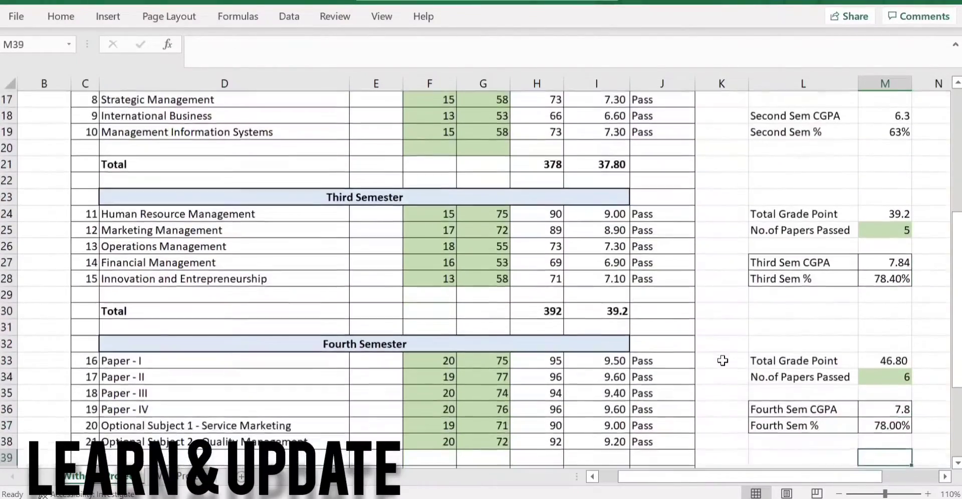
Examine the semester-wise CGPA values, their total and the No.of Sem cell in row 48
{"action": "key", "text": "Down"}
{"action": "key", "text": "Left"}
{"action": "key", "text": "Left"}
{"action": "key", "text": "Left"}
{"action": "key", "text": "Left"}
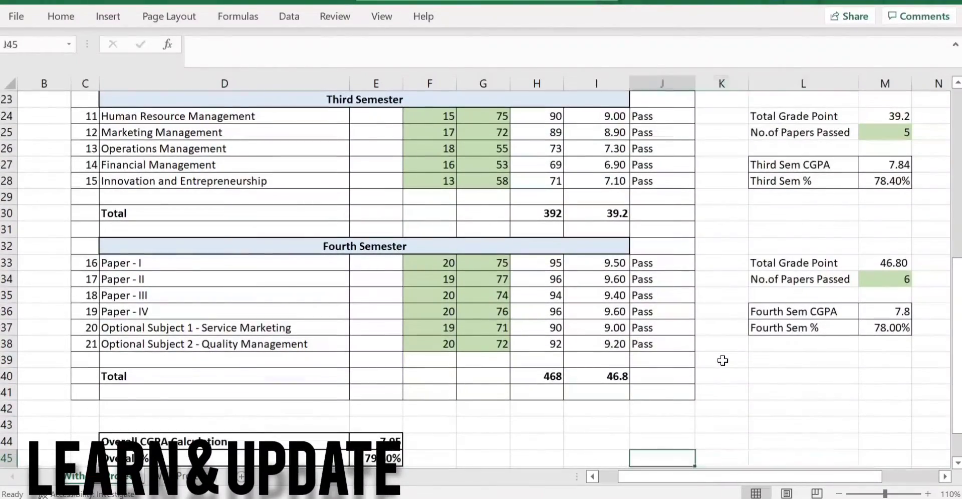
{"action": "key", "text": "Down"}
{"action": "key", "text": "Down"}
{"action": "key", "text": "Left"}
{"action": "key", "text": "Left"}
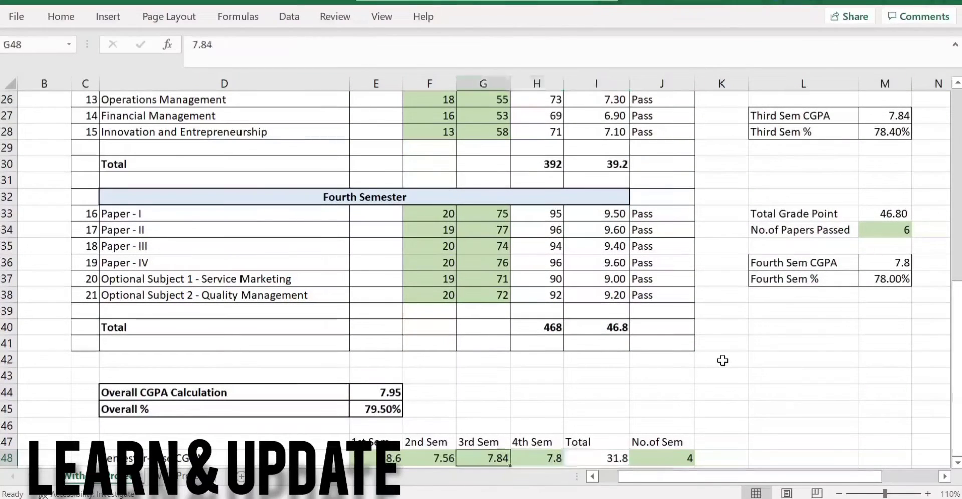
{"action": "scroll", "coordinate": [722, 360], "scroll_direction": "down", "scroll_amount": 1}
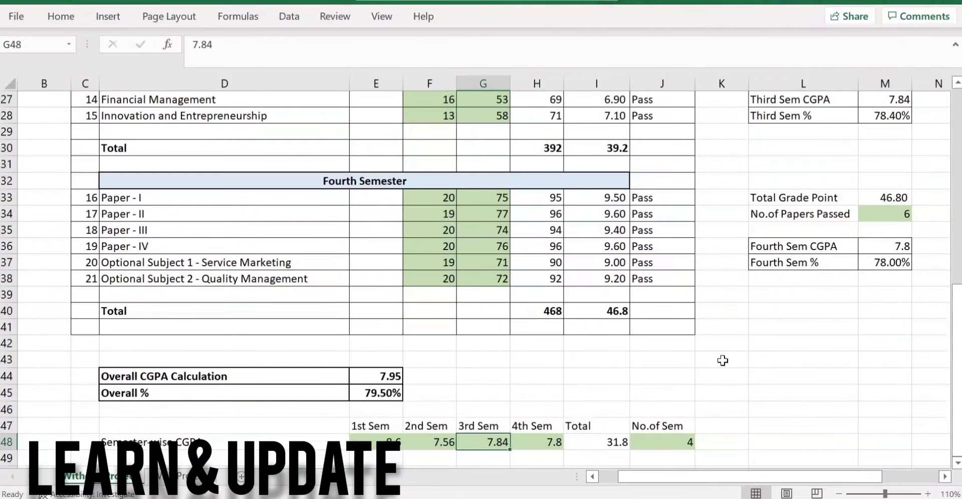
{"action": "key", "text": "Right"}
{"action": "key", "text": "Right"}
{"action": "key", "text": "Right"}
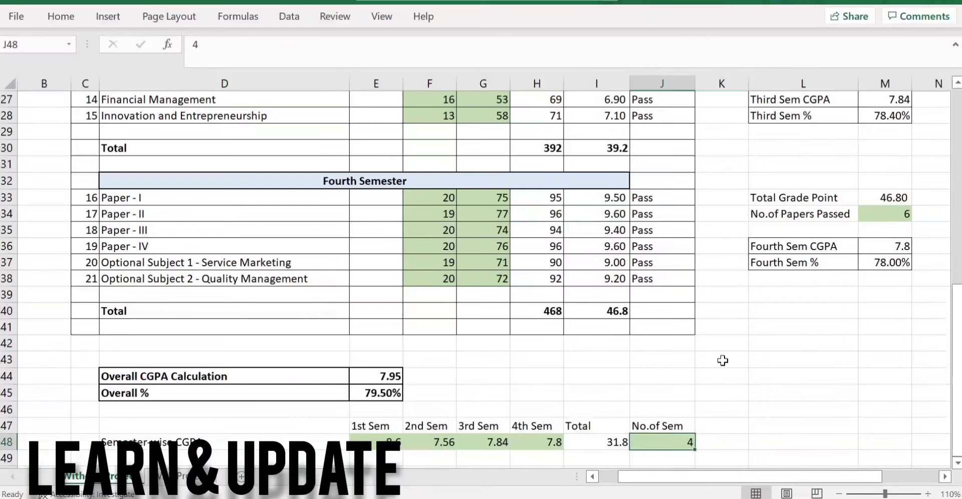
Check the Overall CGPA Calculation and Overall % results in E44:E45
{"action": "key", "text": "Up"}
{"action": "key", "text": "Up"}
{"action": "key", "text": "Left"}
{"action": "key", "text": "Left"}
{"action": "key", "text": "Left"}
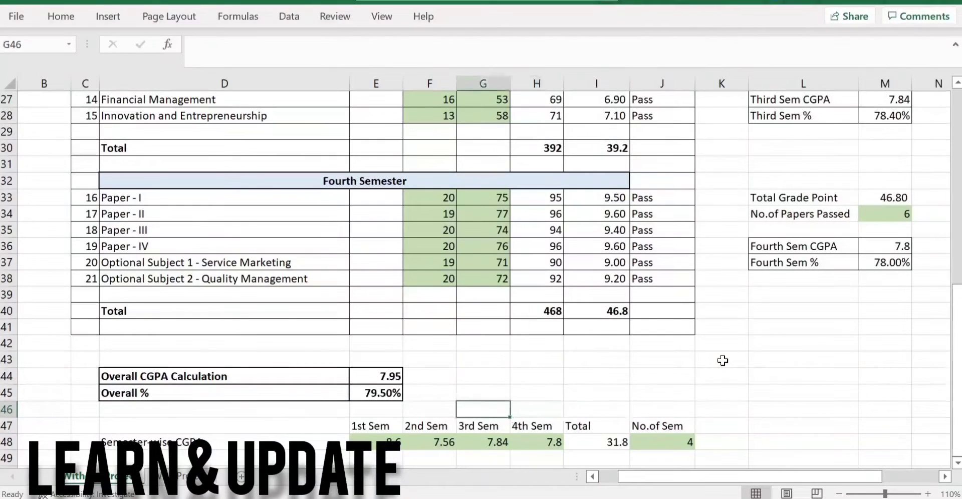
{"action": "key", "text": "Left"}
{"action": "key", "text": "Up"}
{"action": "key", "text": "Up"}
{"action": "key", "text": "Left"}
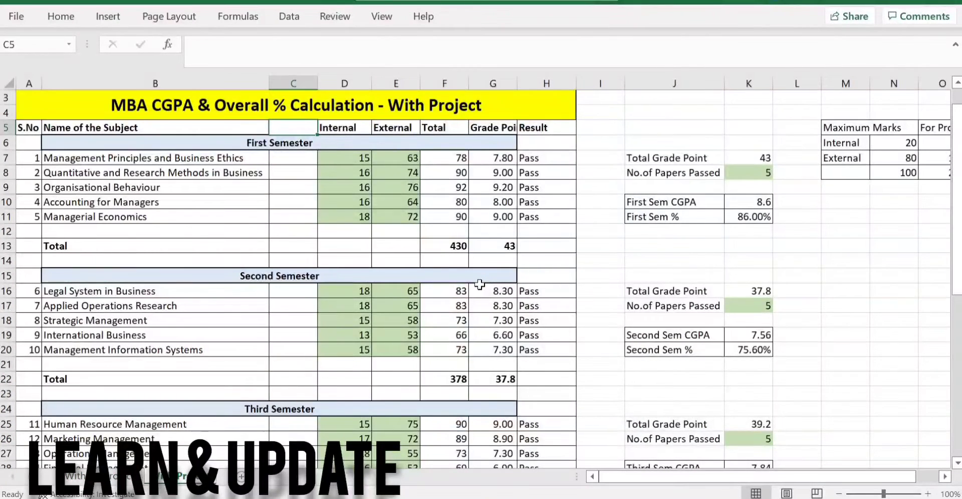
Look through the semesters on the With Project sheet down to the fourth semester's Project entry in row 38
{"action": "key", "text": "Down"}
{"action": "key", "text": "Down"}
{"action": "key", "text": "Down"}
{"action": "key", "text": "Down"}
{"action": "key", "text": "Down"}
{"action": "key", "text": "Down"}
{"action": "key", "text": "Down"}
{"action": "key", "text": "Down"}
{"action": "key", "text": "Down"}
{"action": "key", "text": "Down"}
{"action": "key", "text": "Down"}
{"action": "key", "text": "Down"}
{"action": "key", "text": "Down"}
{"action": "key", "text": "Down"}
{"action": "key", "text": "Down"}
{"action": "key", "text": "Down"}
{"action": "key", "text": "Down"}
{"action": "key", "text": "Down"}
{"action": "key", "text": "Down"}
{"action": "key", "text": "Down"}
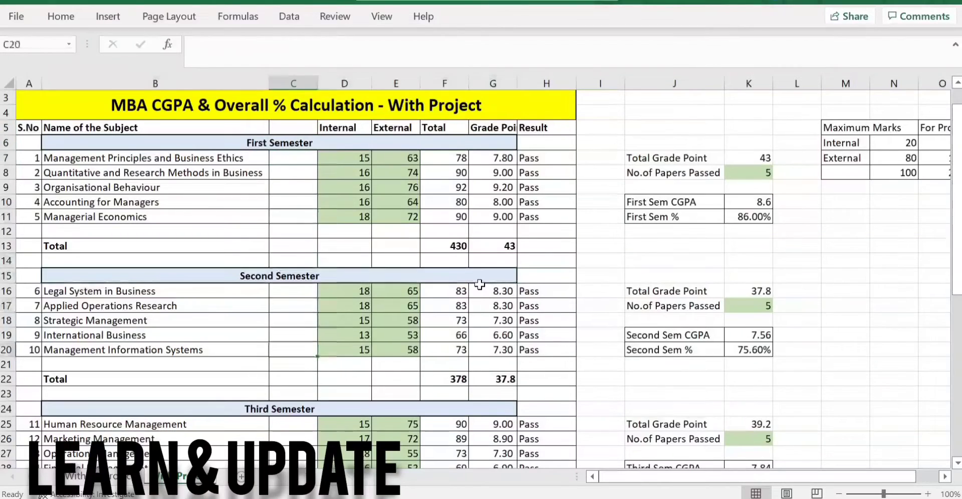
{"action": "key", "text": "Up"}
{"action": "key", "text": "Up"}
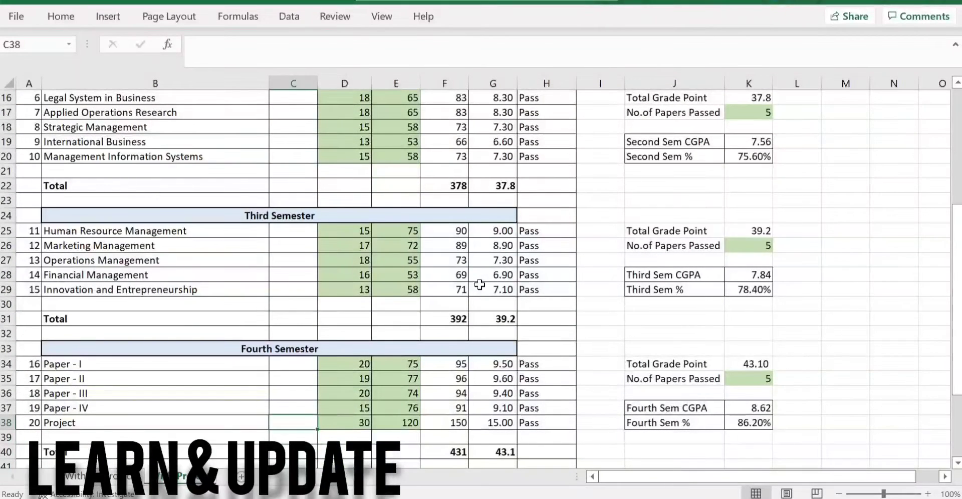
Examine the Project's internal and external marks, total, grade point formula and result in D38:H38
{"action": "key", "text": "Right"}
{"action": "key", "text": "Right"}
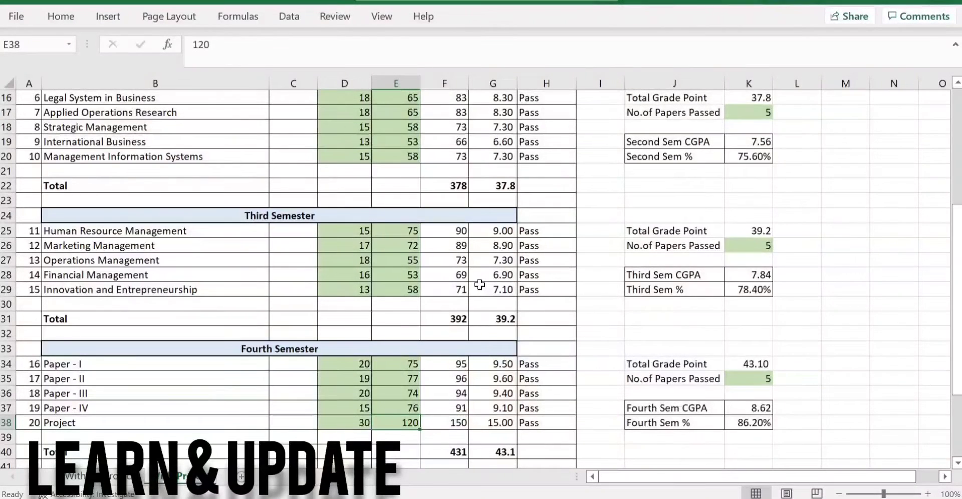
{"action": "key", "text": "Down"}
{"action": "key", "text": "Up"}
{"action": "key", "text": "Left"}
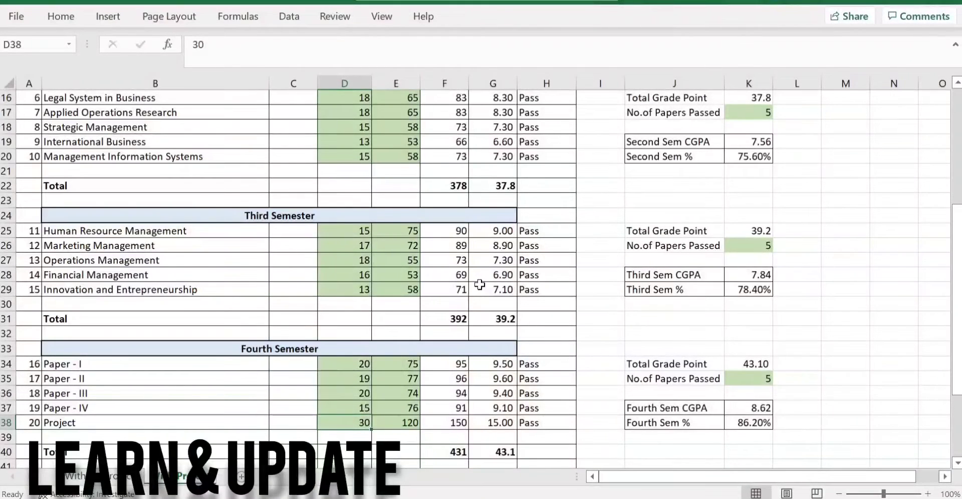
{"action": "key", "text": "Right"}
{"action": "key", "text": "Right"}
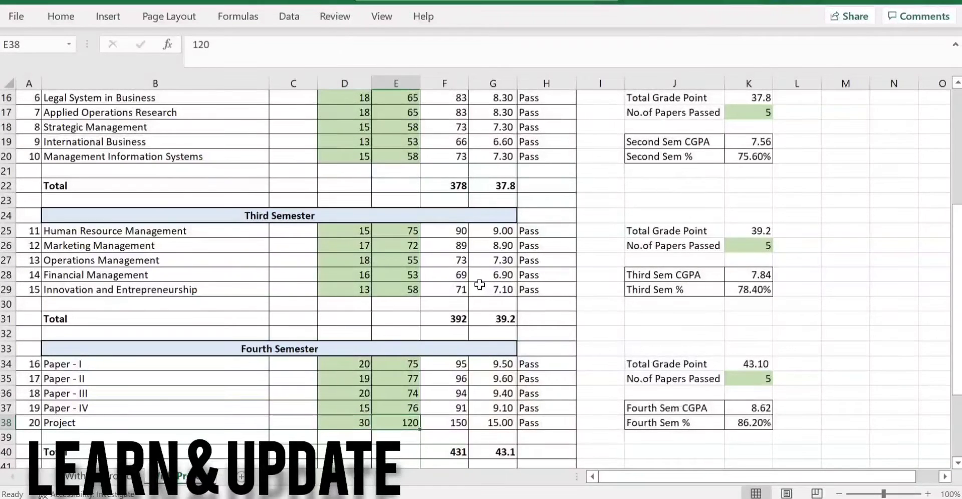
{"action": "key", "text": "Right"}
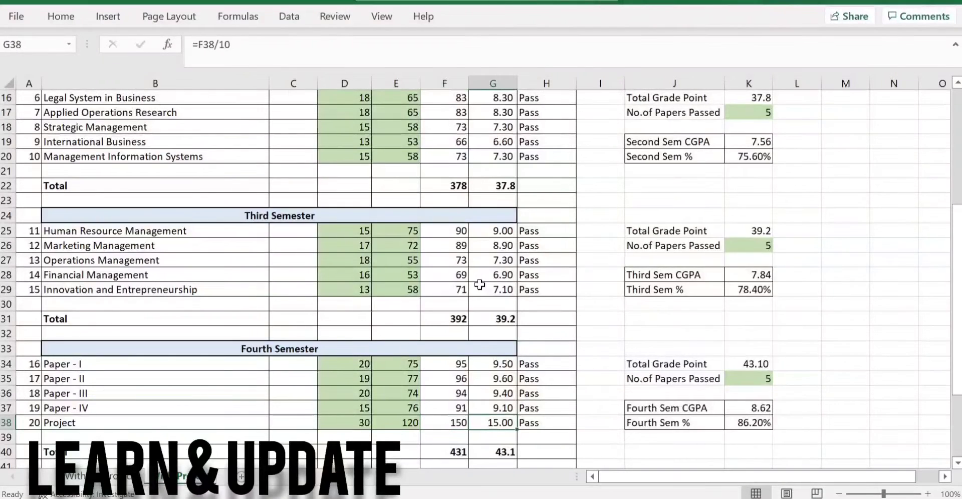
{"action": "key", "text": "Right"}
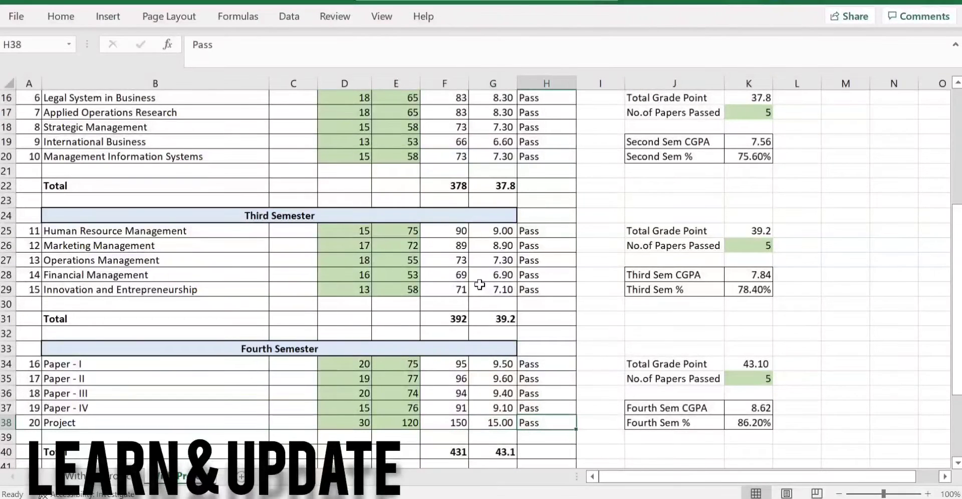
{"action": "key", "text": "Right"}
{"action": "key", "text": "Right"}
{"action": "key", "text": "Right"}
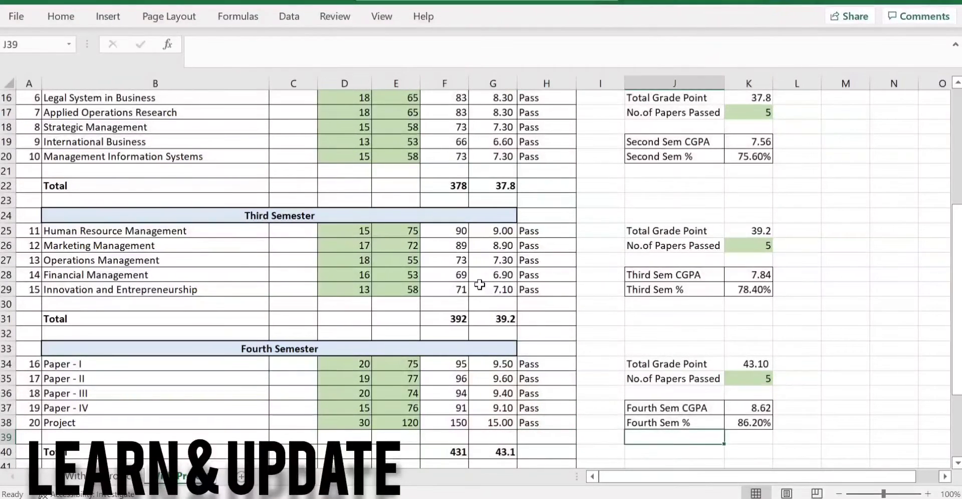
Examine the fourth semester's No.of Papers Passed, CGPA formula and percentage formula in K35:K38
{"action": "key", "text": "Up"}
{"action": "key", "text": "Up"}
{"action": "key", "text": "Up"}
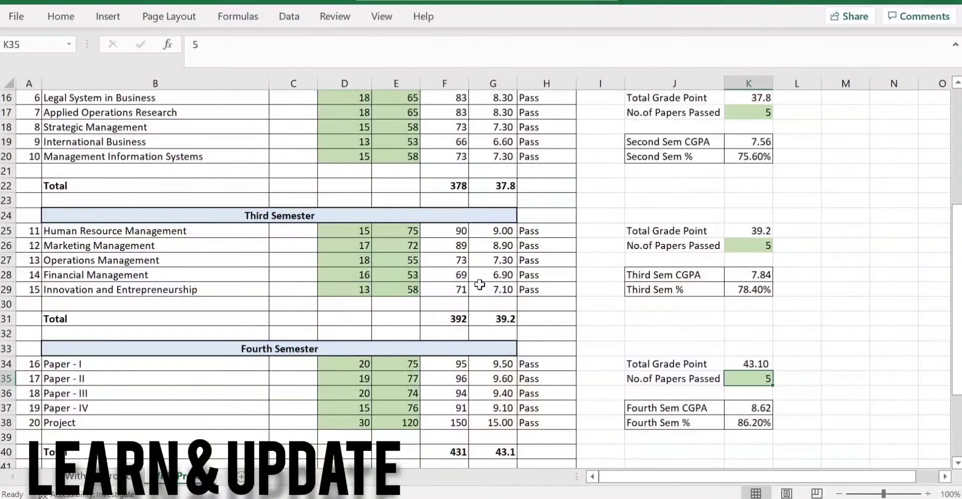
{"action": "key", "text": "Down"}
{"action": "key", "text": "Down"}
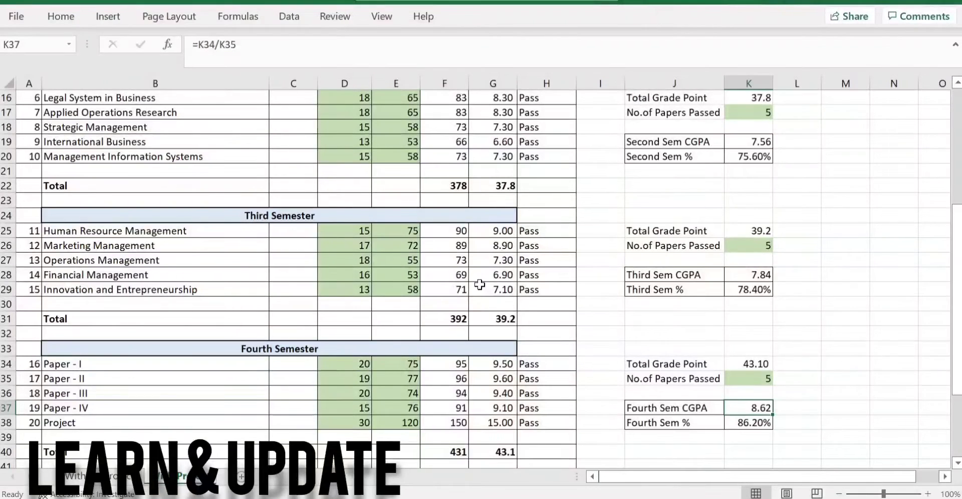
{"action": "key", "text": "F2"}
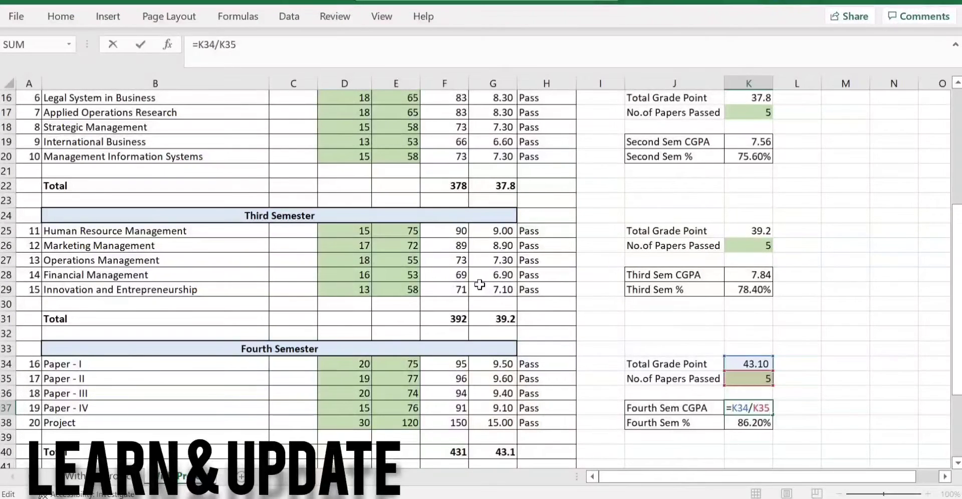
{"action": "key", "text": "Return"}
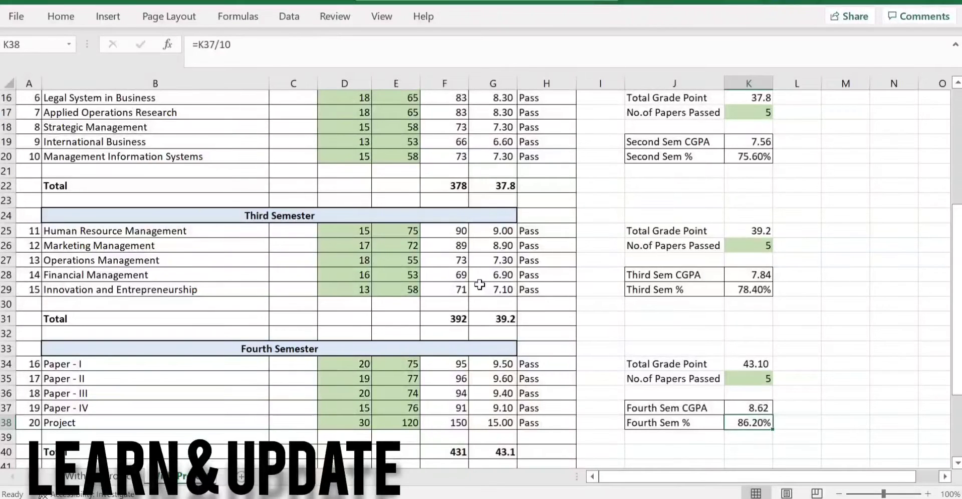
Examine the With Project sheet's 4th Sem CGPA, total formula and No.of Sem cell in F48:H48
{"action": "key", "text": "Down"}
{"action": "key", "text": "Down"}
{"action": "key", "text": "Down"}
{"action": "key", "text": "Down"}
{"action": "key", "text": "Down"}
{"action": "key", "text": "Down"}
{"action": "key", "text": "Down"}
{"action": "key", "text": "Down"}
{"action": "key", "text": "Down"}
{"action": "key", "text": "Down"}
{"action": "key", "text": "Down"}
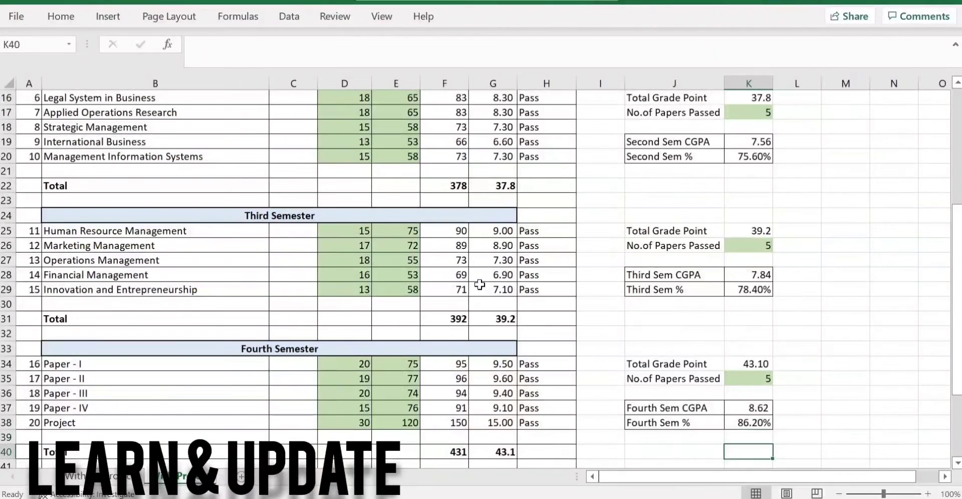
{"action": "key", "text": "Left"}
{"action": "key", "text": "Left"}
{"action": "key", "text": "Left"}
{"action": "key", "text": "Left"}
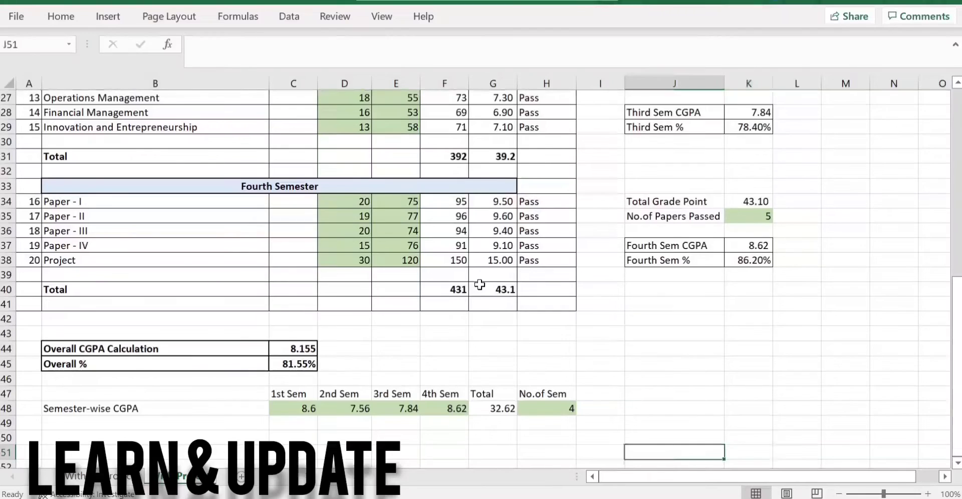
{"action": "key", "text": "Up"}
{"action": "key", "text": "Up"}
{"action": "key", "text": "Up"}
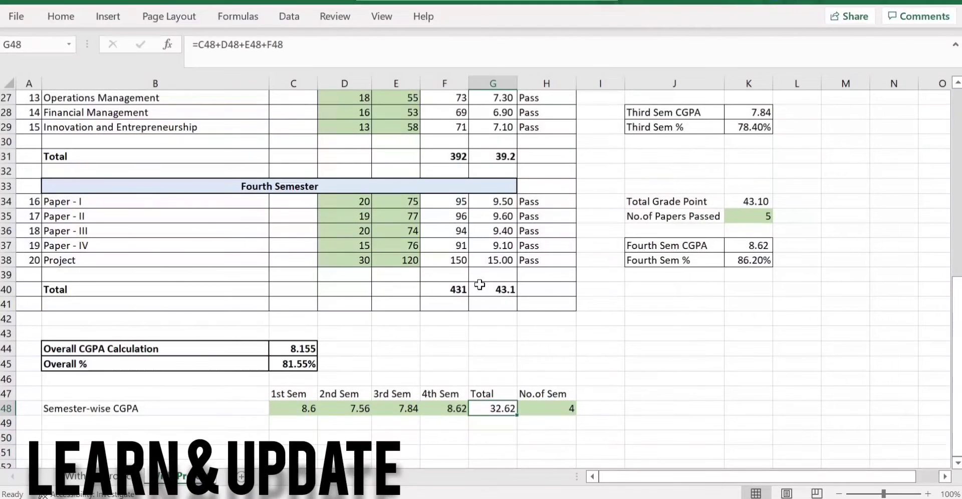
{"action": "key", "text": "Left"}
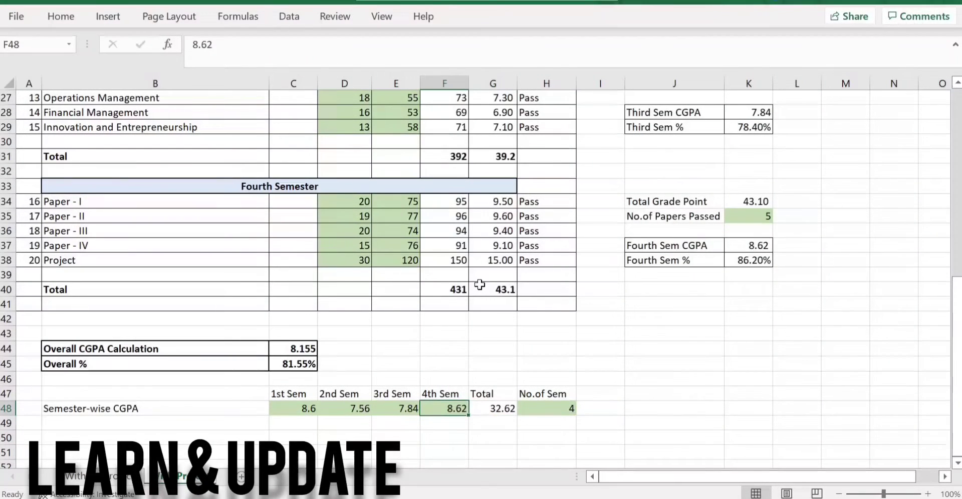
{"action": "key", "text": "Right"}
{"action": "key", "text": "Right"}
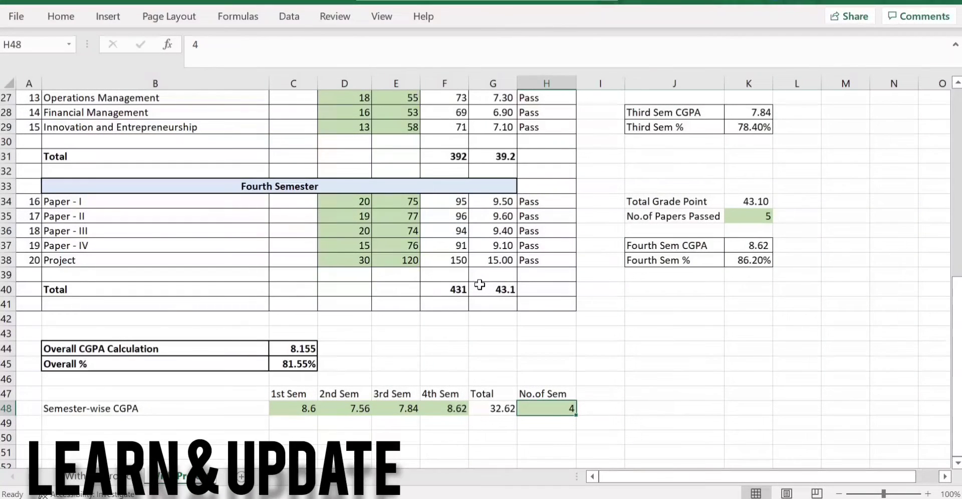
Examine the Overall CGPA Calculation formula in C44 and the Overall % formula in C45
{"action": "key", "text": "Up"}
{"action": "key", "text": "Up"}
{"action": "key", "text": "Up"}
{"action": "key", "text": "Up"}
{"action": "key", "text": "Left"}
{"action": "key", "text": "Left"}
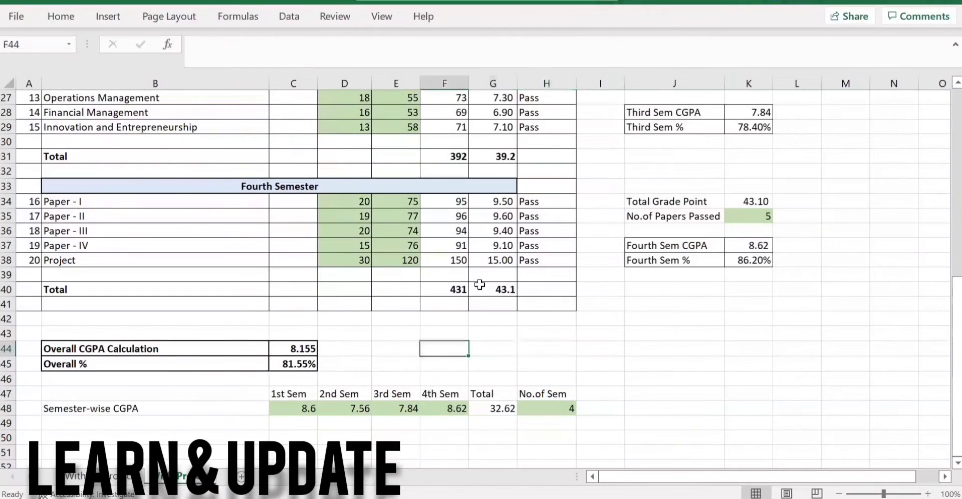
{"action": "key", "text": "Left"}
{"action": "key", "text": "Left"}
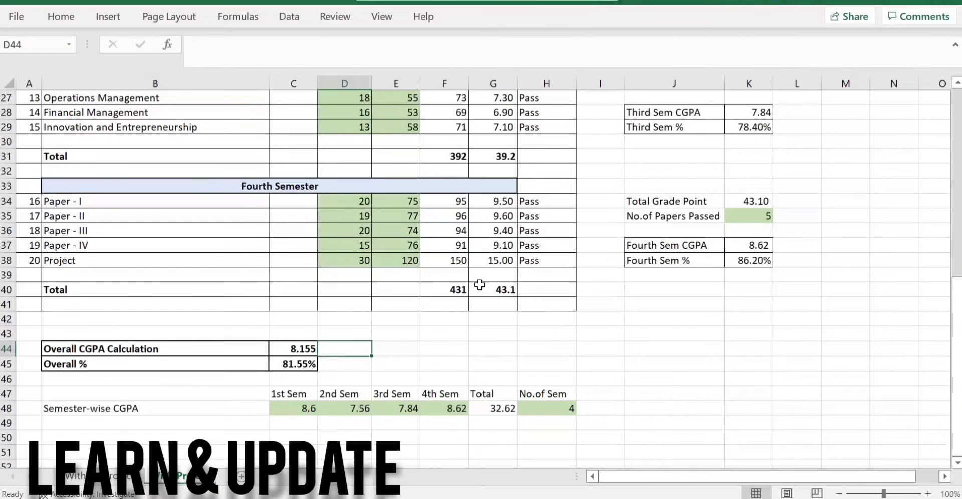
{"action": "key", "text": "Left"}
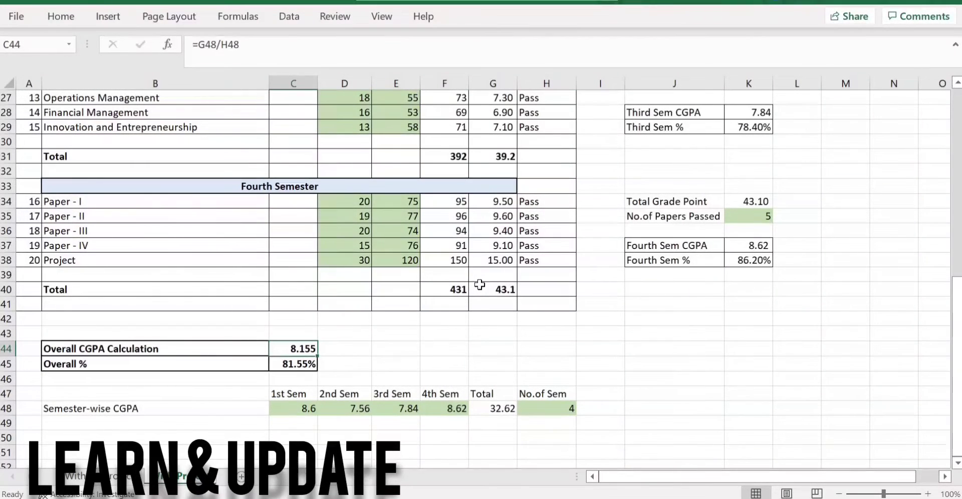
{"action": "key", "text": "F2"}
{"action": "key", "text": "Return"}
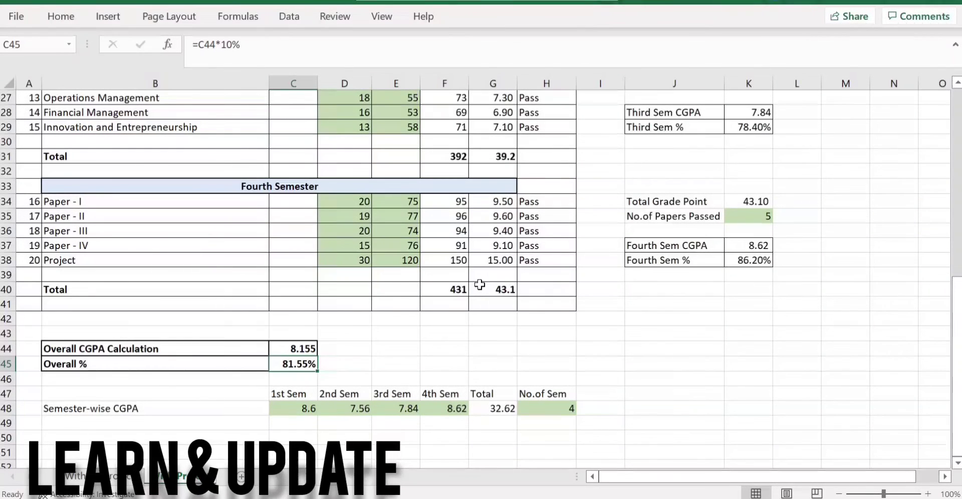
Look back through the semesters on the With Project sheet up to the title and first semester
{"action": "key", "text": "Up"}
{"action": "key", "text": "Up"}
{"action": "key", "text": "Up"}
{"action": "key", "text": "Up"}
{"action": "key", "text": "Up"}
{"action": "key", "text": "Up"}
{"action": "key", "text": "Up"}
{"action": "key", "text": "Up"}
{"action": "key", "text": "Up"}
{"action": "key", "text": "Up"}
{"action": "key", "text": "Up"}
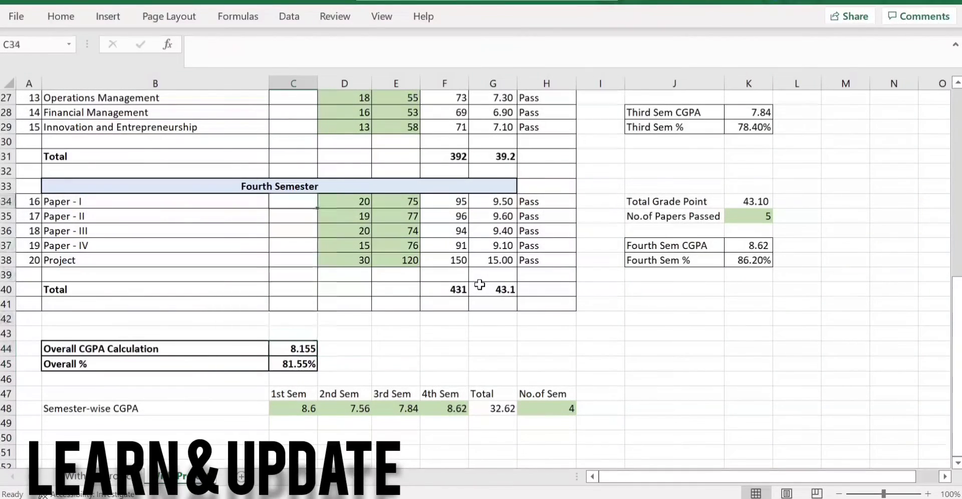
{"action": "key", "text": "Up"}
{"action": "key", "text": "Up"}
{"action": "key", "text": "Up"}
{"action": "key", "text": "Up"}
{"action": "key", "text": "Up"}
{"action": "key", "text": "Up"}
{"action": "key", "text": "Up"}
{"action": "key", "text": "Up"}
{"action": "key", "text": "Up"}
{"action": "key", "text": "Up"}
{"action": "key", "text": "Up"}
{"action": "key", "text": "Up"}
{"action": "key", "text": "Up"}
{"action": "key", "text": "Up"}
{"action": "key", "text": "Up"}
{"action": "key", "text": "Up"}
{"action": "key", "text": "Up"}
{"action": "key", "text": "Up"}
{"action": "key", "text": "Up"}
{"action": "key", "text": "Up"}
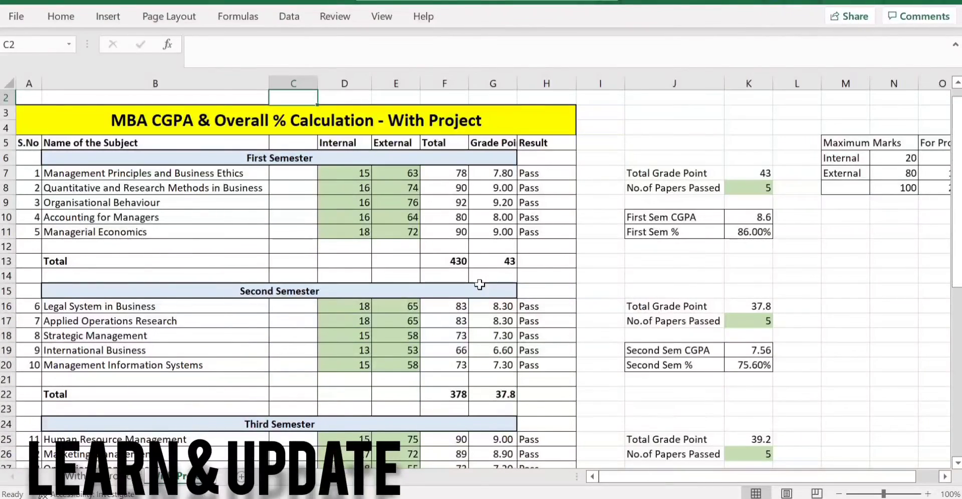